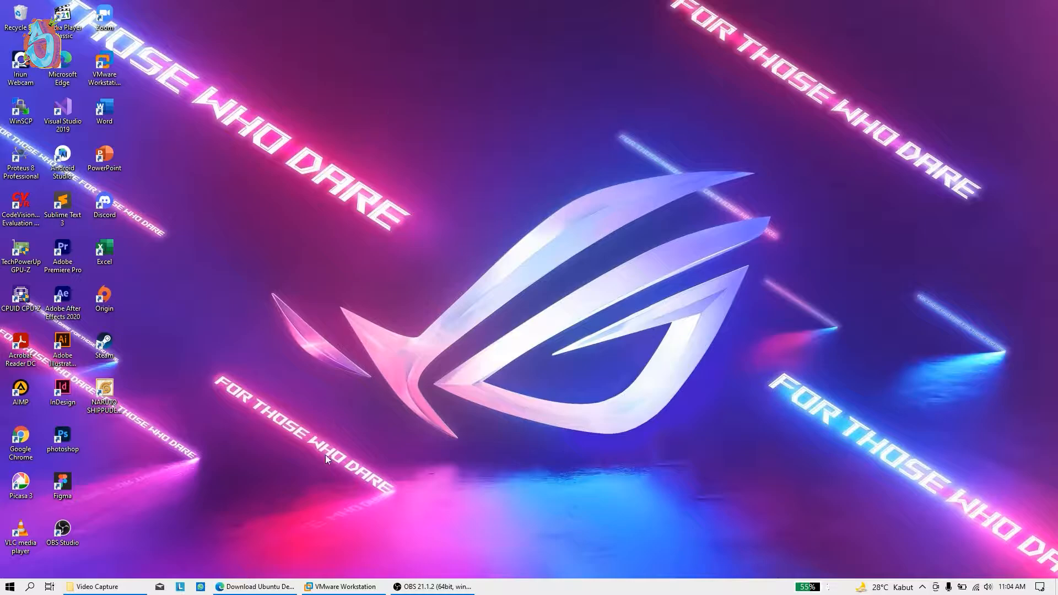
Bring Edge back and look over the Ubuntu download page
left_click(251, 587)
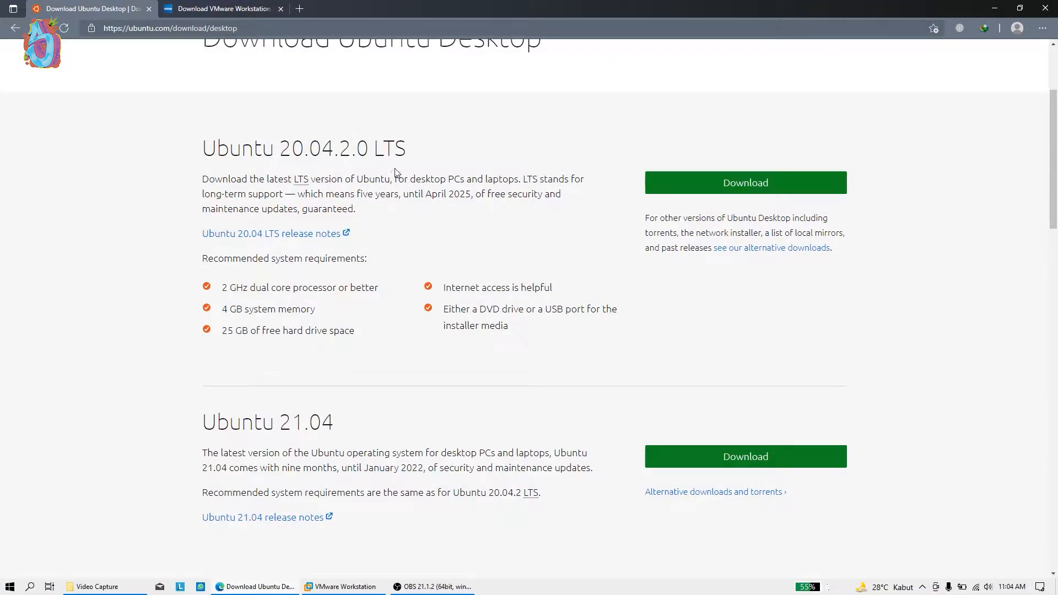
scroll(395, 169, "up", 3)
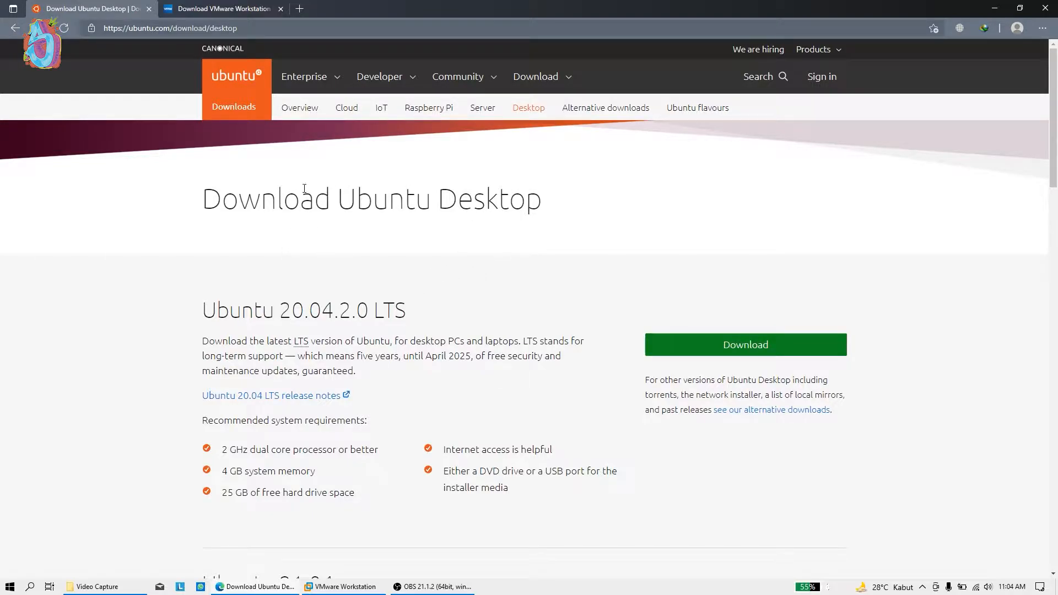
scroll(356, 224, "down", 2)
scroll(315, 196, "up", 2)
Switch to the VMware Workstation tab and scroll to the Windows and Linux download cards
left_click(185, 6)
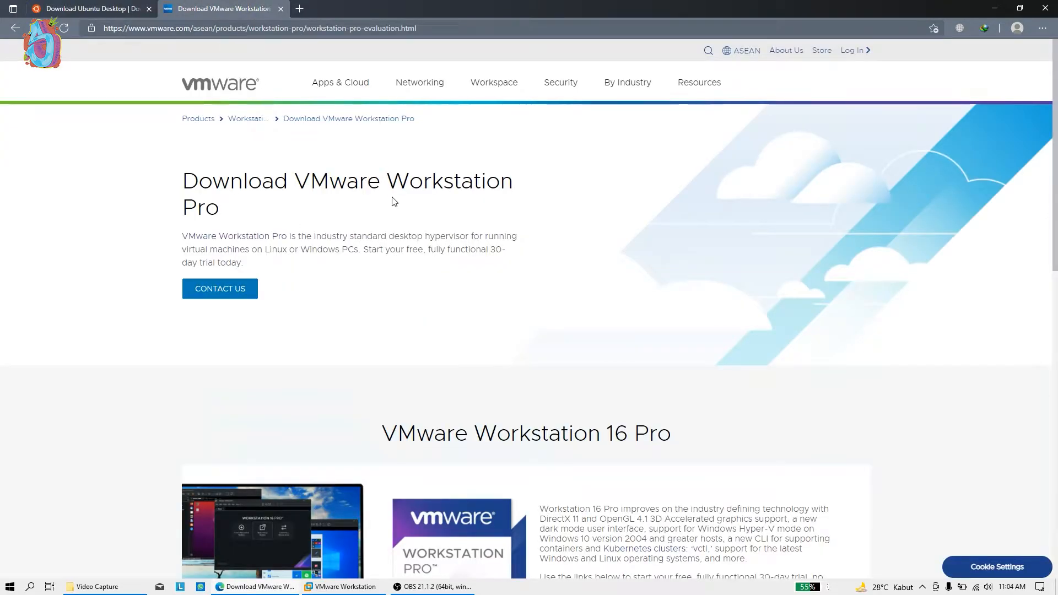
scroll(407, 193, "down", 5)
scroll(359, 307, "up", 1)
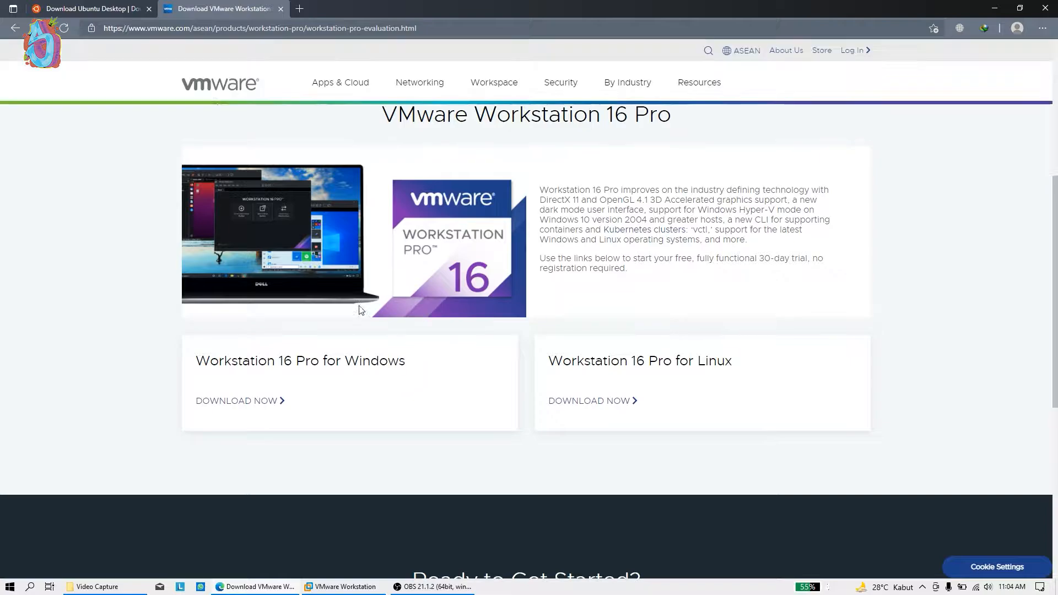
scroll(637, 291, "up", 4)
scroll(699, 390, "down", 1)
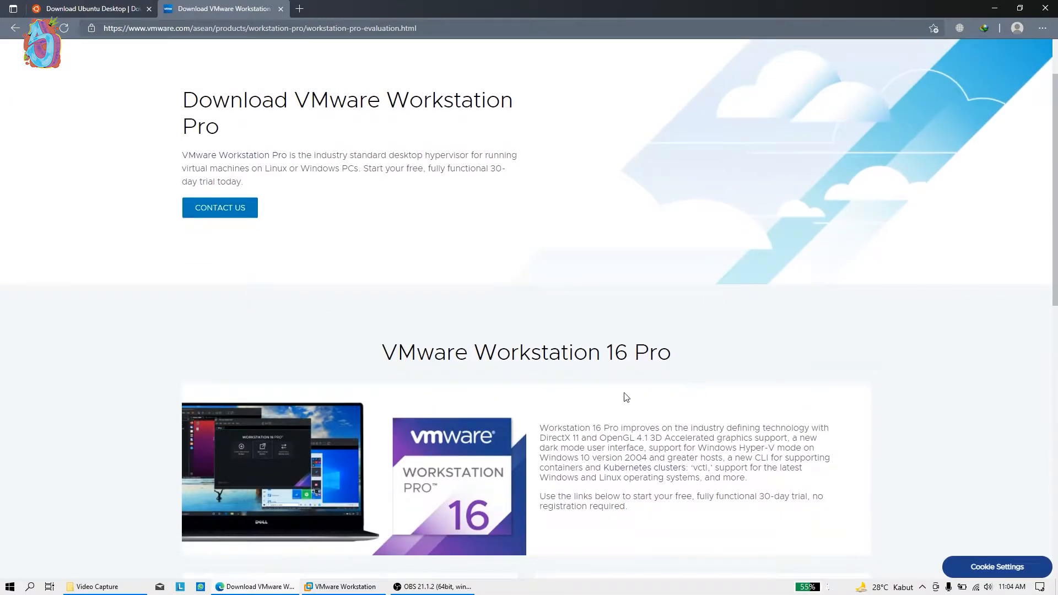
scroll(438, 314, "down", 4)
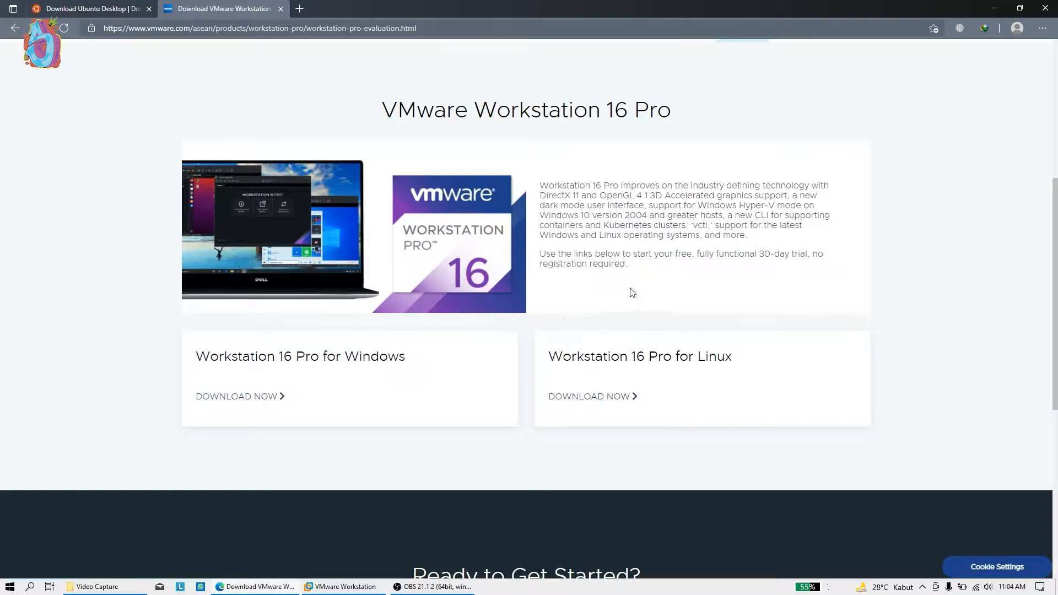
scroll(645, 282, "up", 1)
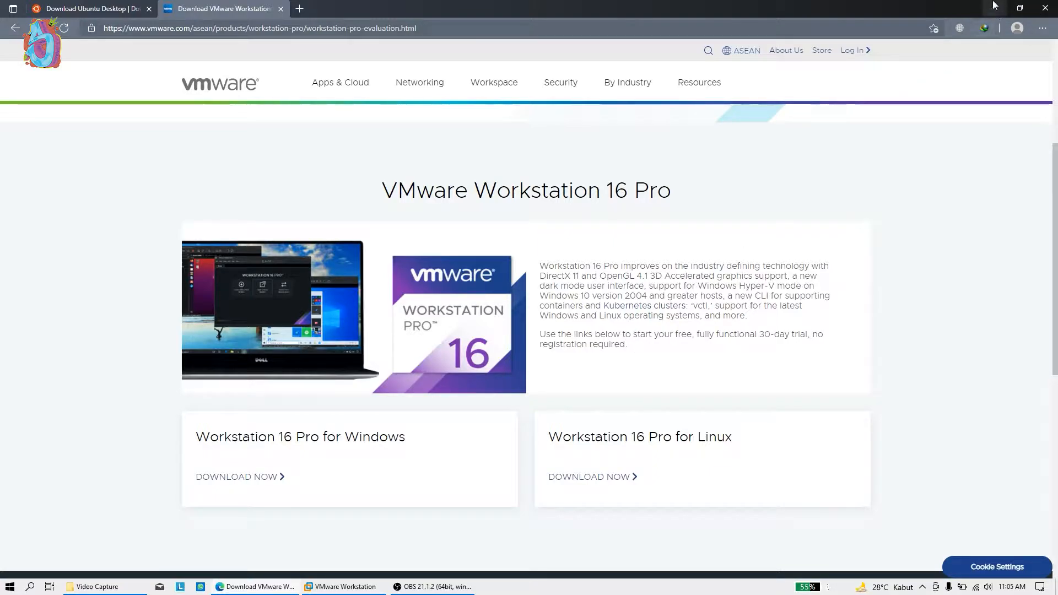
Minimize Edge and refresh the Windows desktop twice from its context menu
left_click(994, 5)
right_click(883, 64)
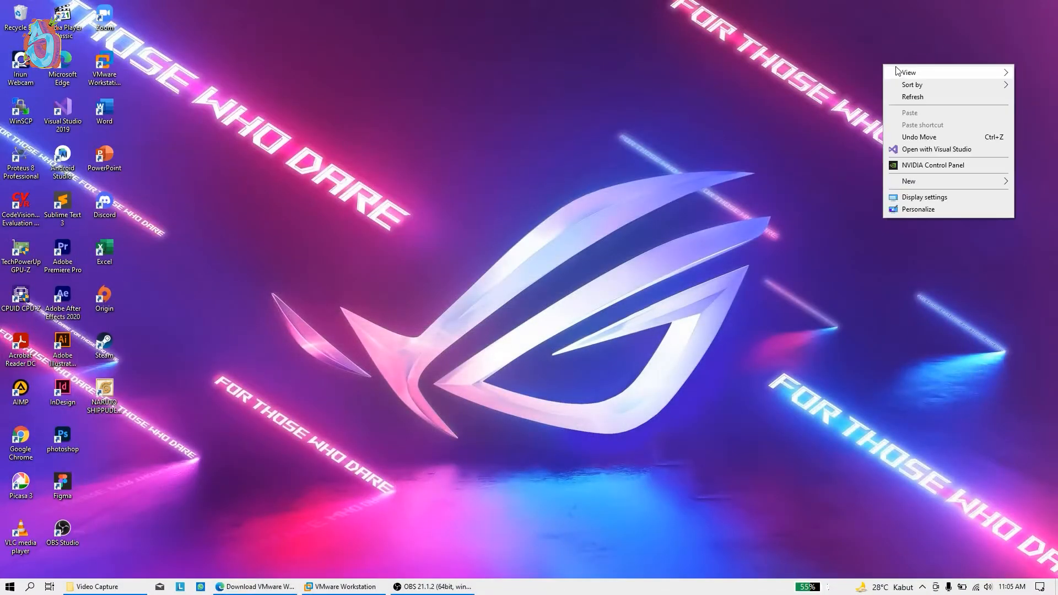
left_click(915, 96)
right_click(914, 94)
left_click(919, 128)
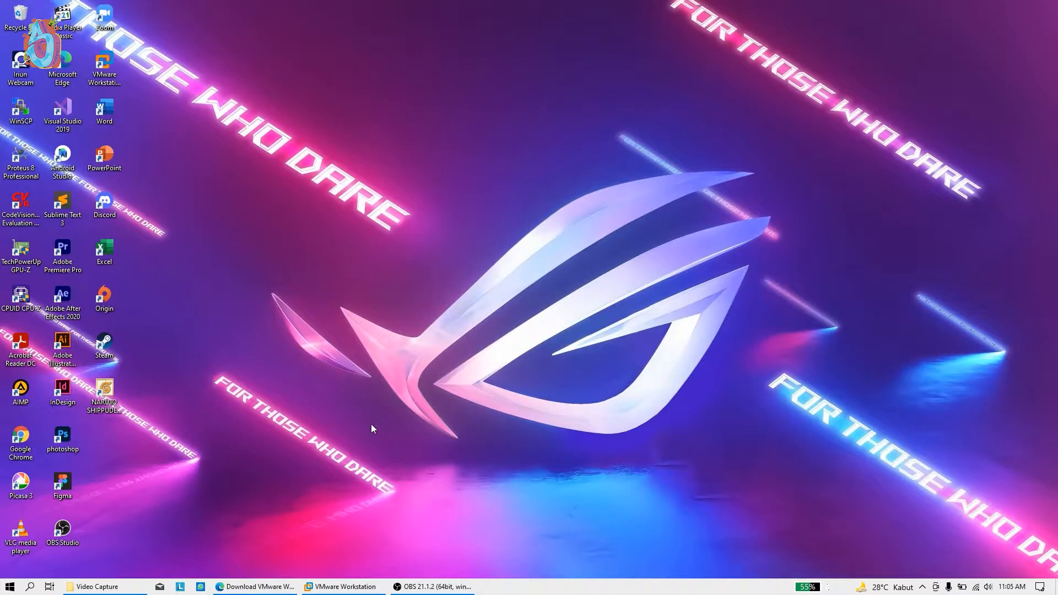
Bring VMware Workstation forward and look through the File menu without running a command
left_click(352, 587)
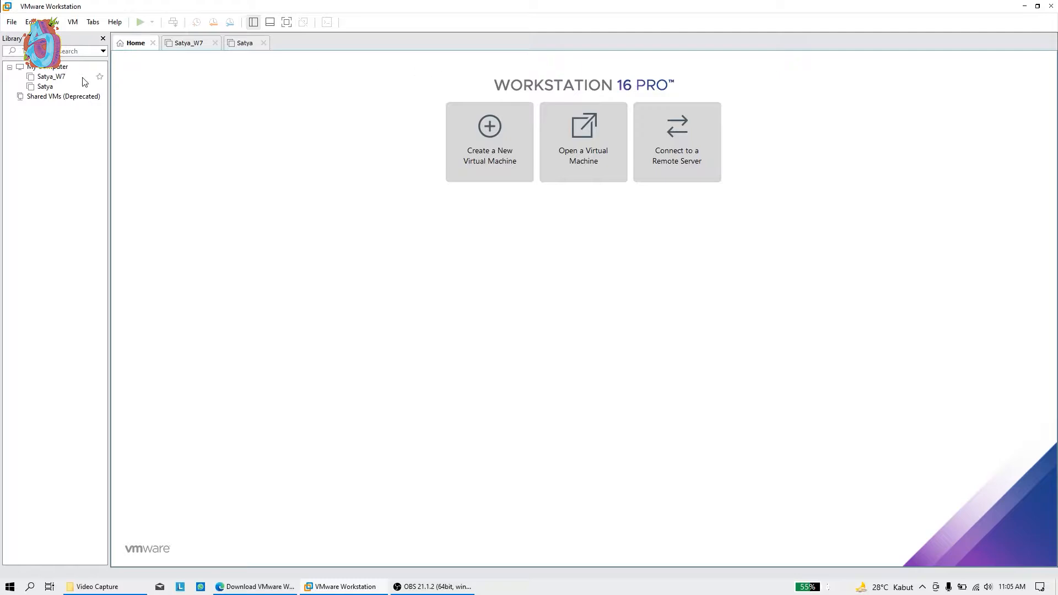
left_click(12, 22)
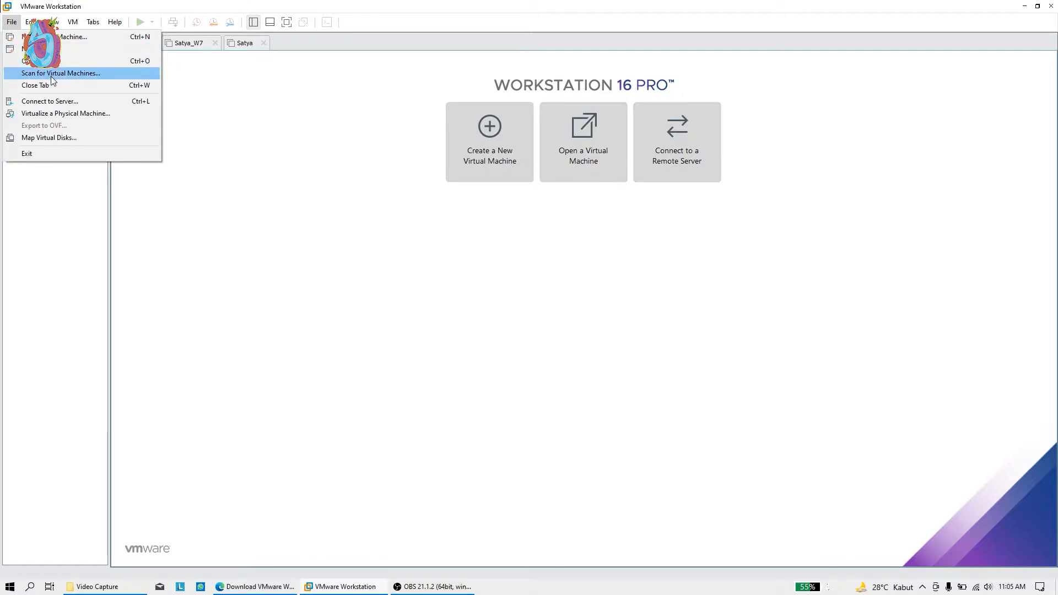
left_click(248, 166)
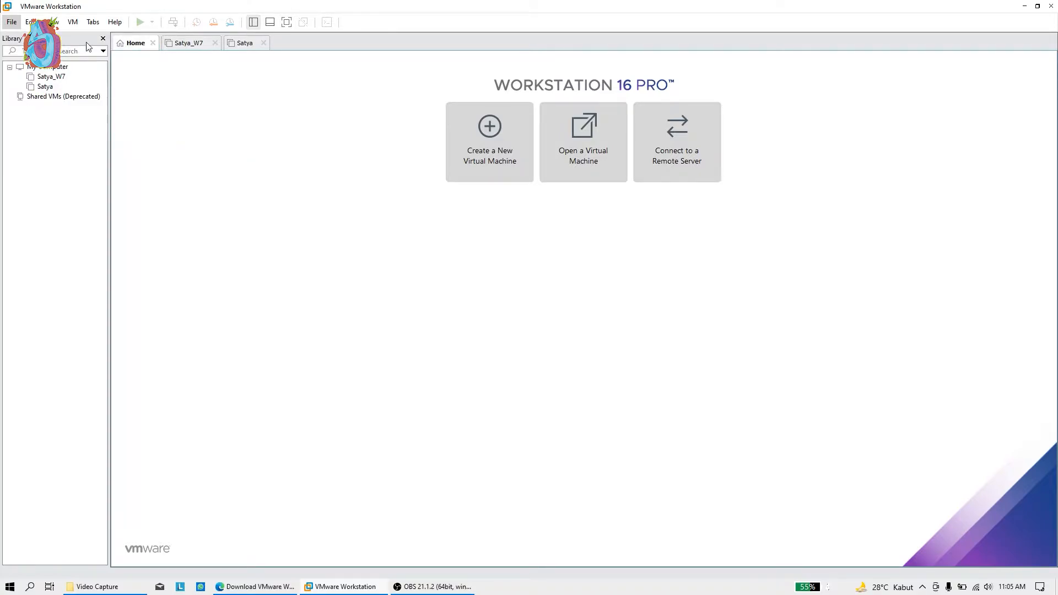
Compare the two existing VMs' summary tabs, then return to the Home tab
left_click(185, 46)
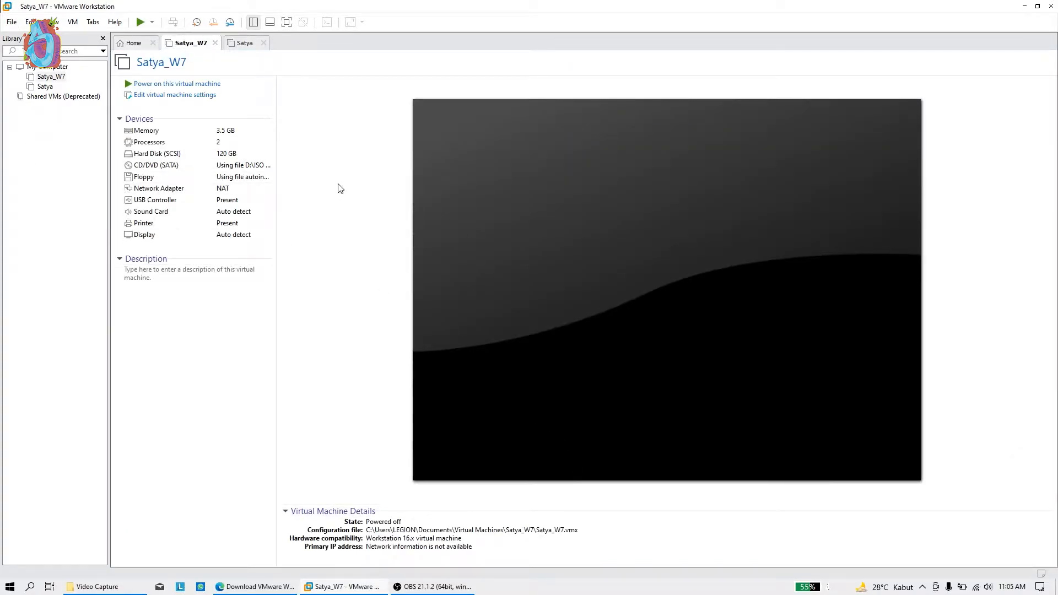
left_click(245, 43)
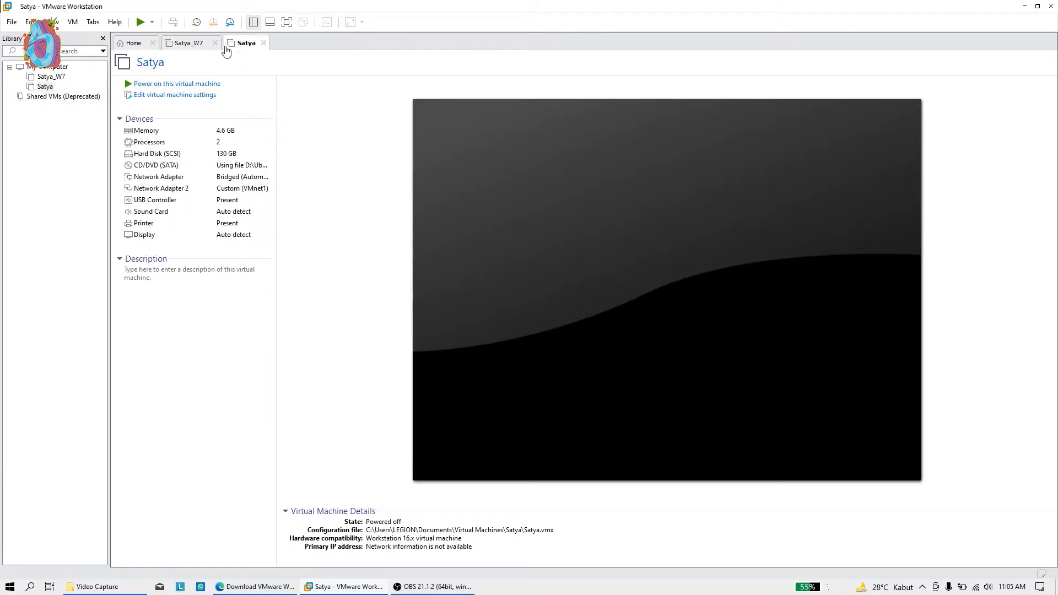
left_click(201, 49)
left_click(246, 44)
left_click(192, 48)
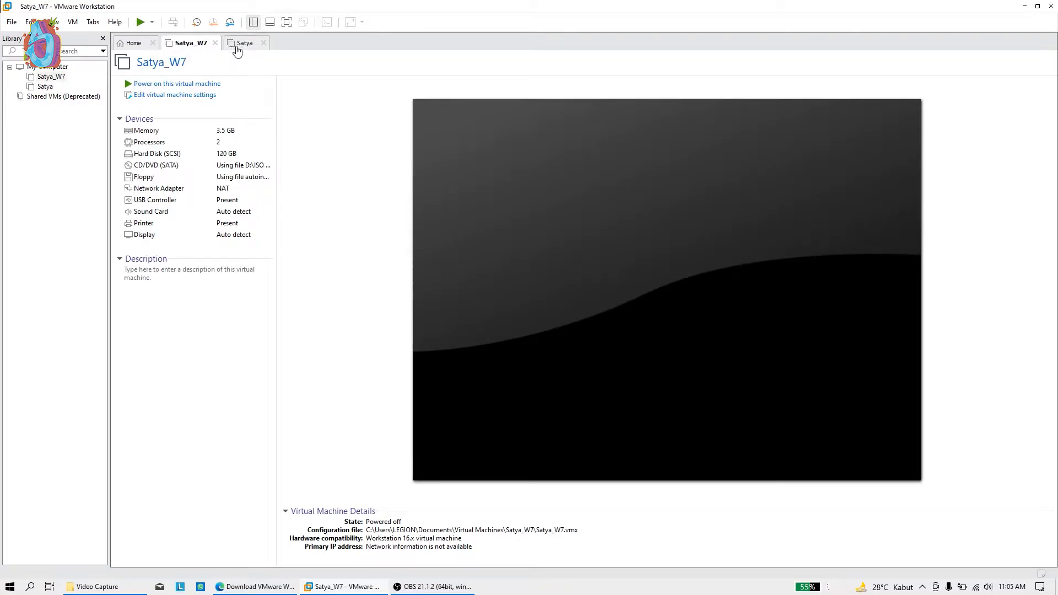
left_click(245, 46)
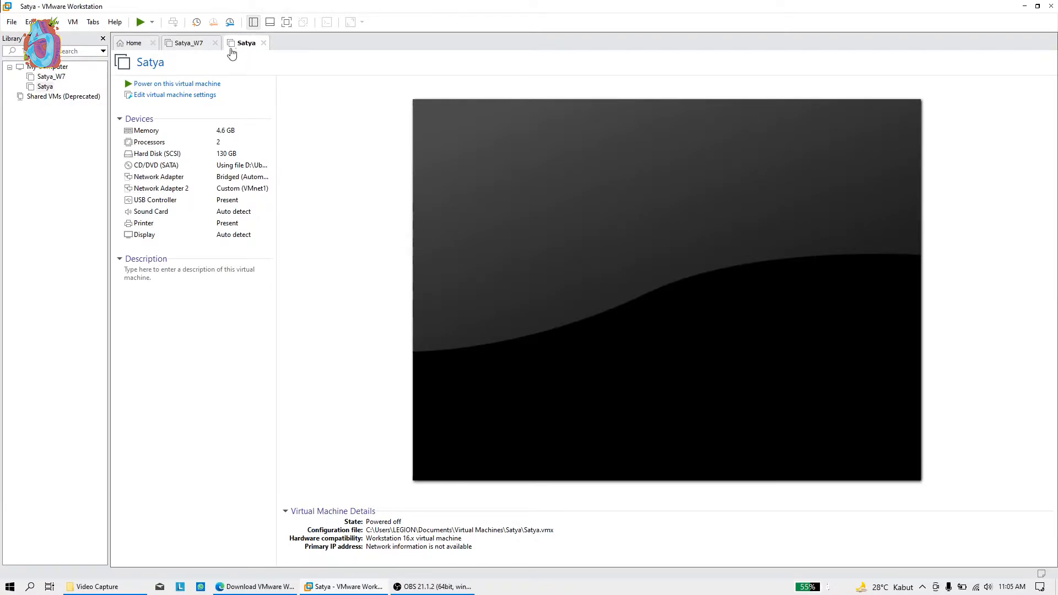
left_click(186, 47)
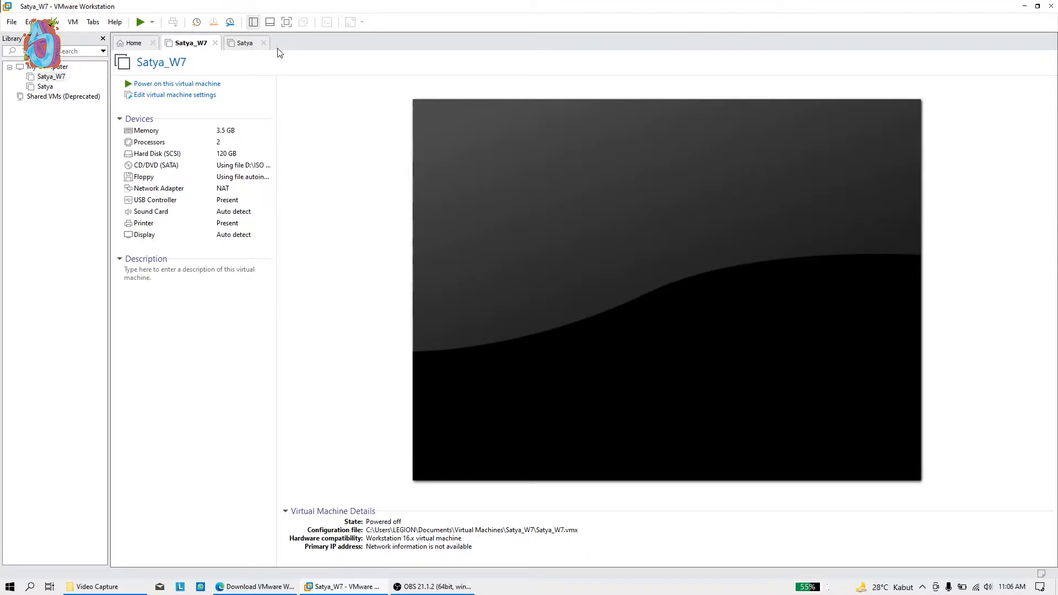
left_click(243, 44)
left_click(200, 43)
left_click(242, 45)
left_click(190, 44)
left_click(236, 48)
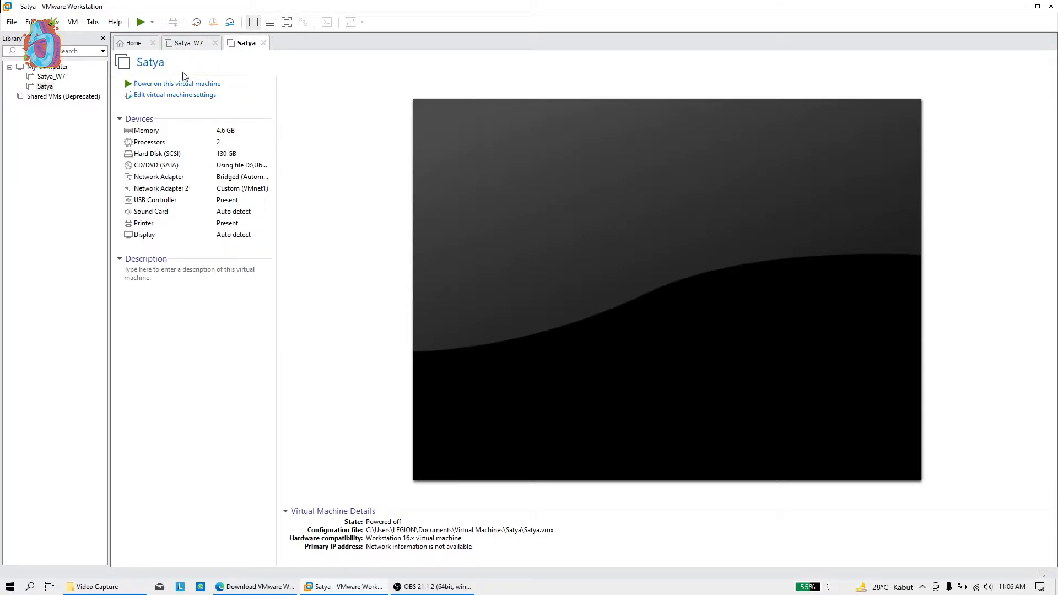
left_click(136, 46)
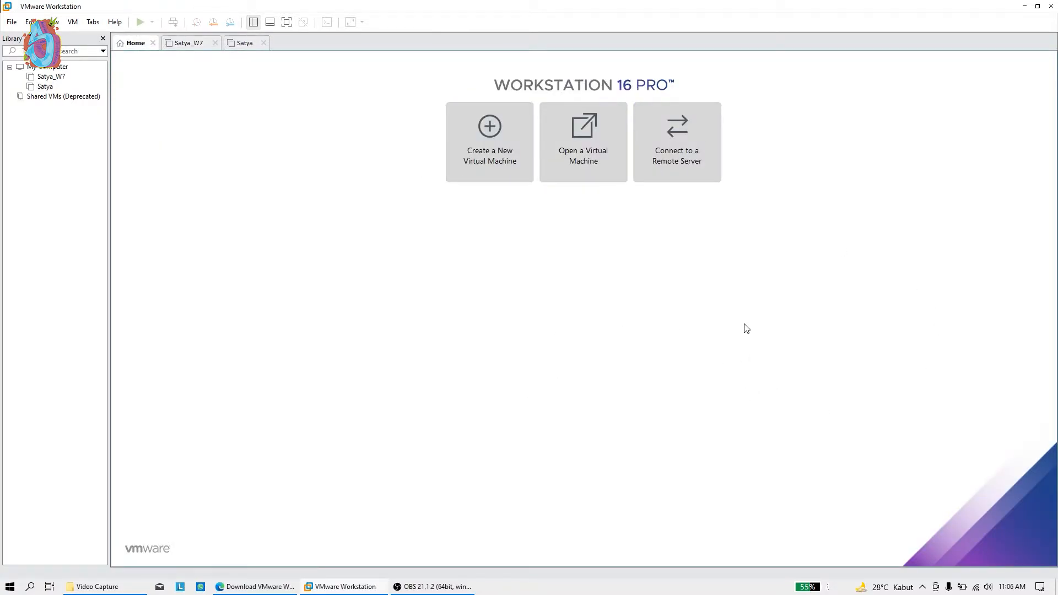
Find the Ubuntu 20 folder on New Volume (D:) in File Explorer, then return to VMware Workstation
left_click(106, 586)
left_click(53, 376)
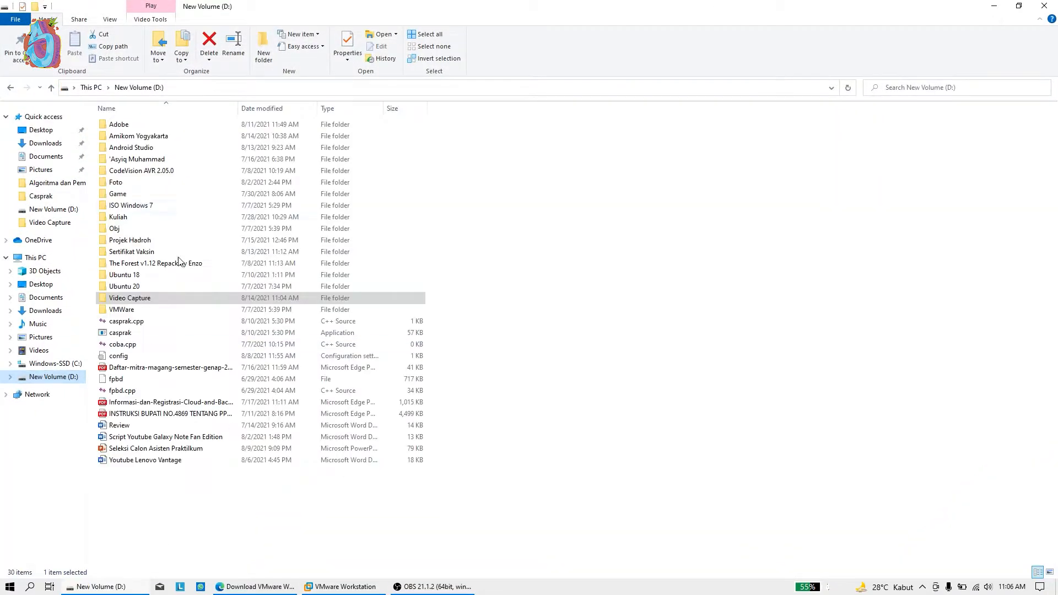
left_click(212, 287)
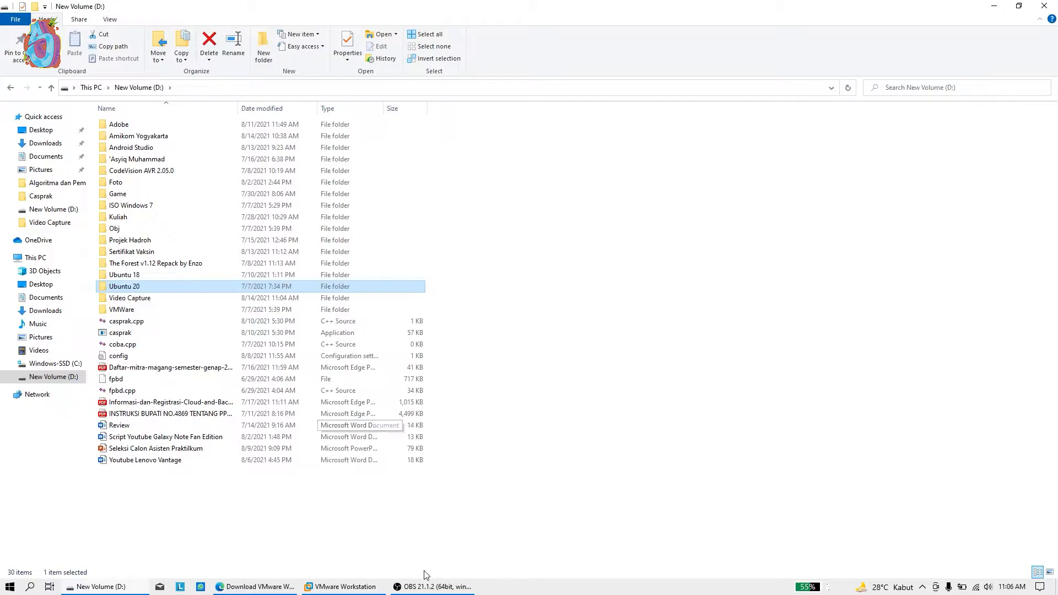
mouse_move(353, 585)
left_click(354, 525)
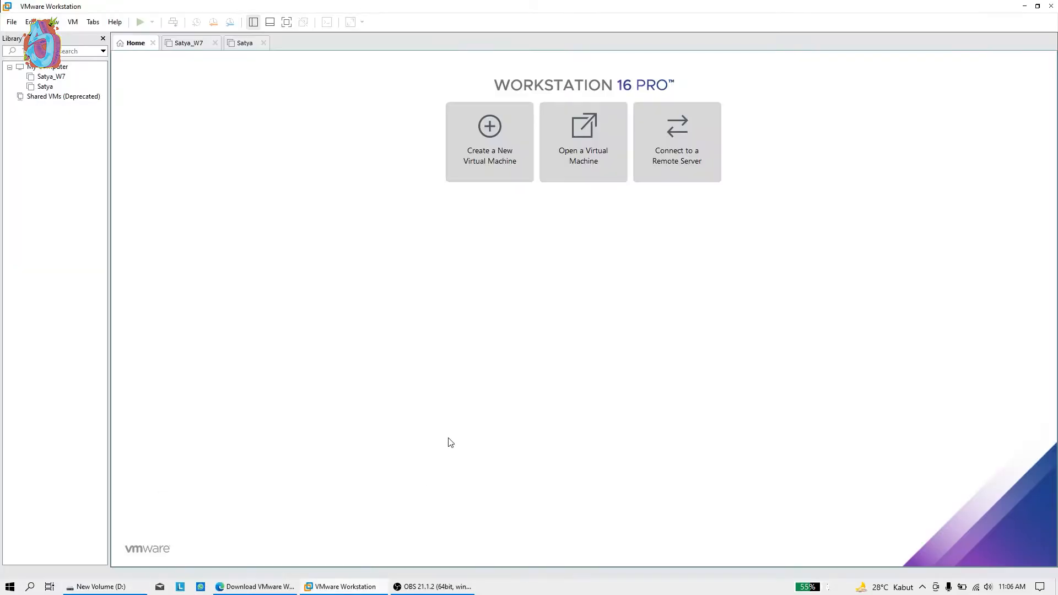
Start a Typical new VM using D:\Ubuntu 20\ubuntu-20.04.2.0-desktop-amd64.iso as the installer image
left_click(499, 163)
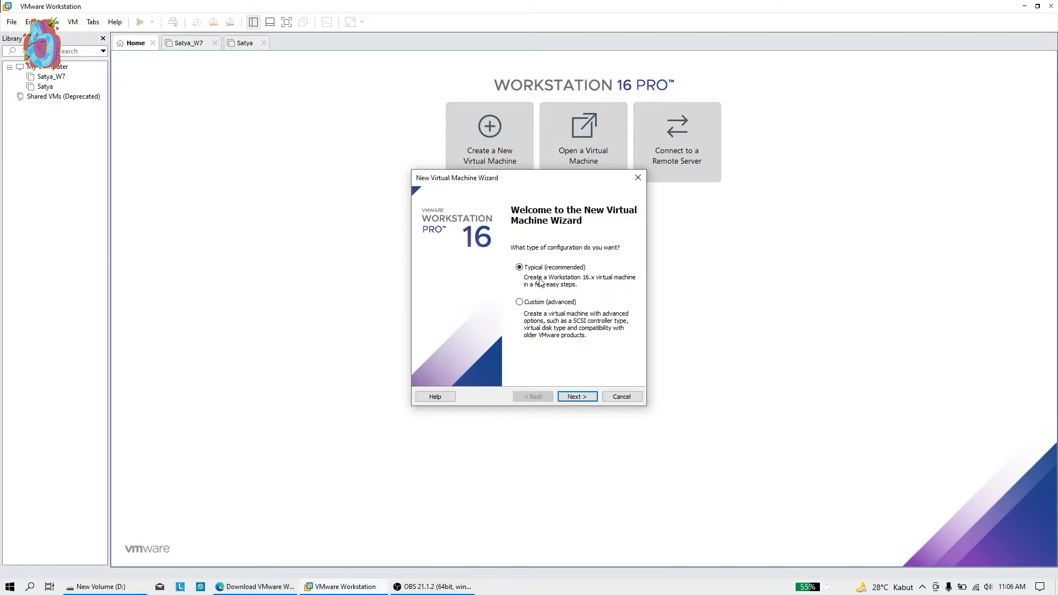
left_click(584, 397)
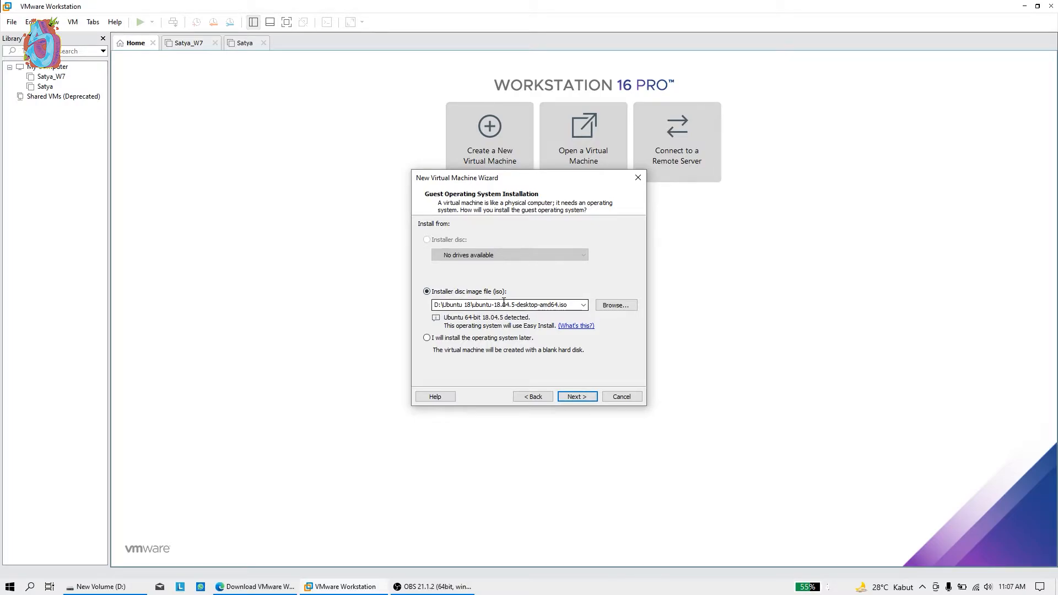
left_click(610, 305)
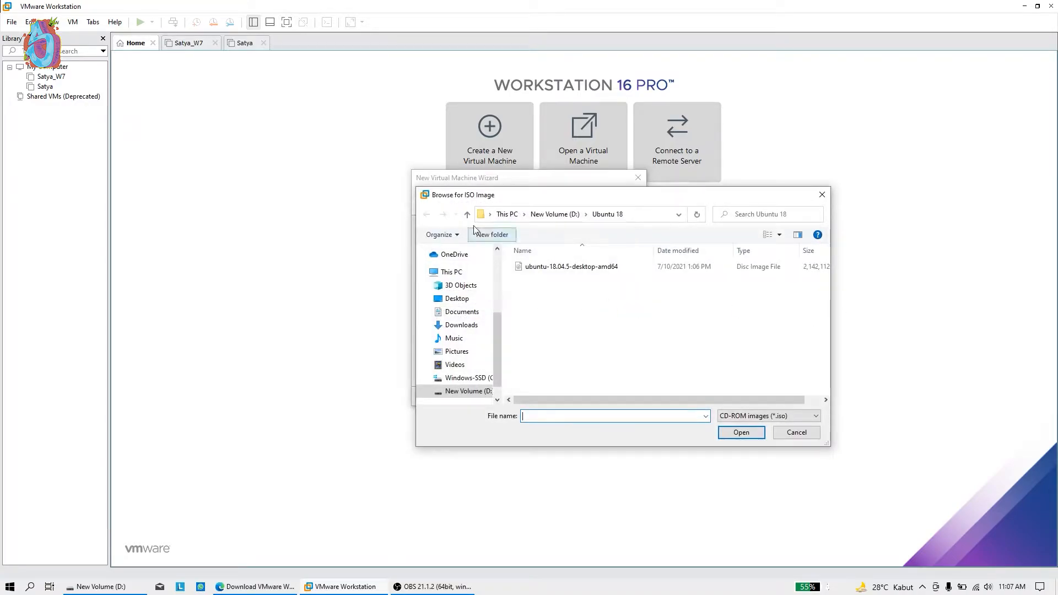
left_click(469, 391)
scroll(583, 347, "down", 2)
double_click(584, 368)
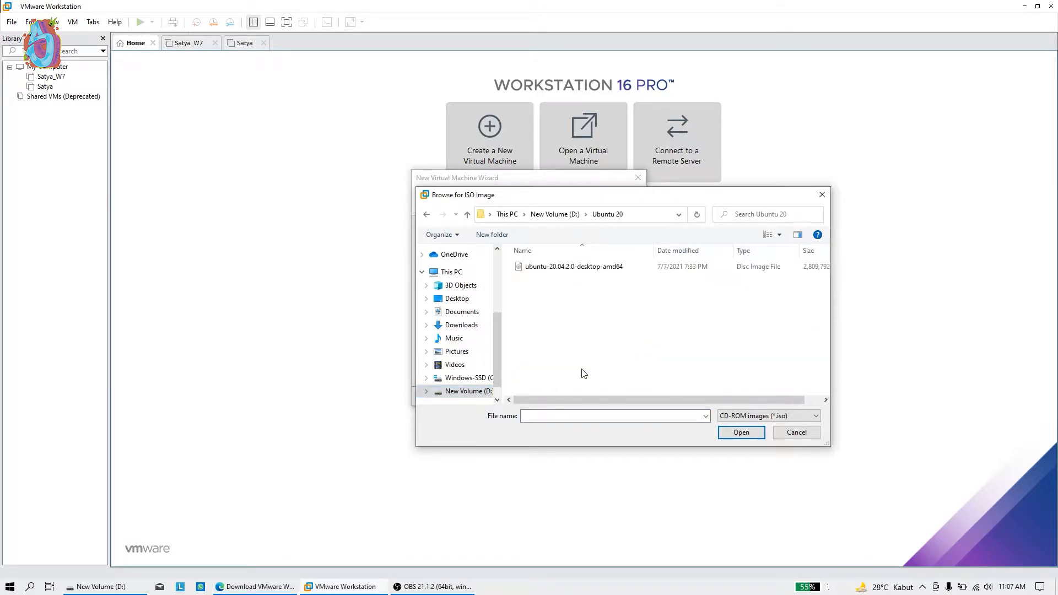
left_click(591, 269)
left_click(741, 431)
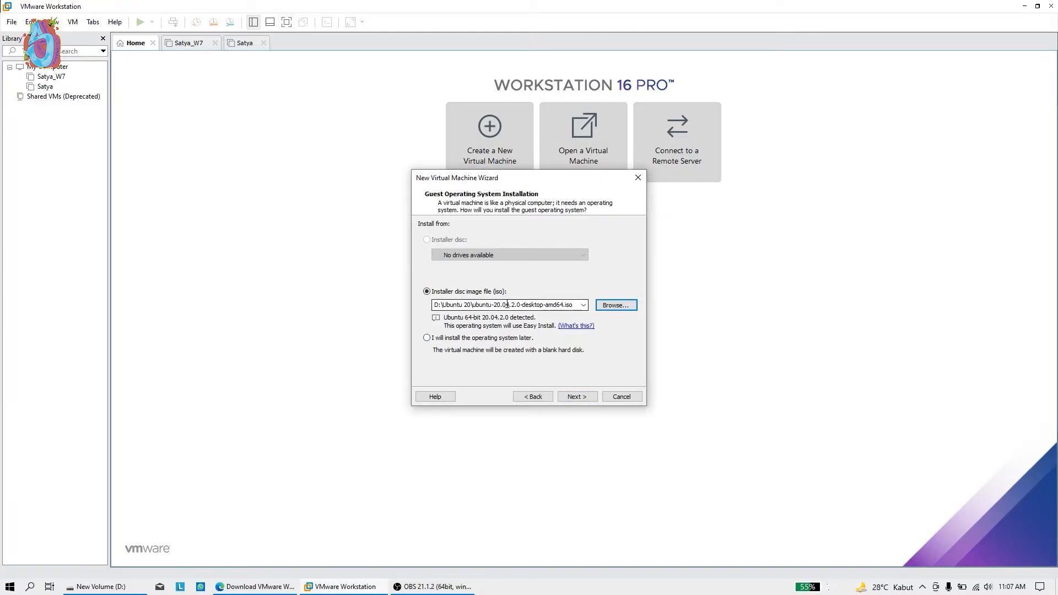
Enter the Ubuntu user's full name, user name, password and a matching confirmation
left_click(574, 396)
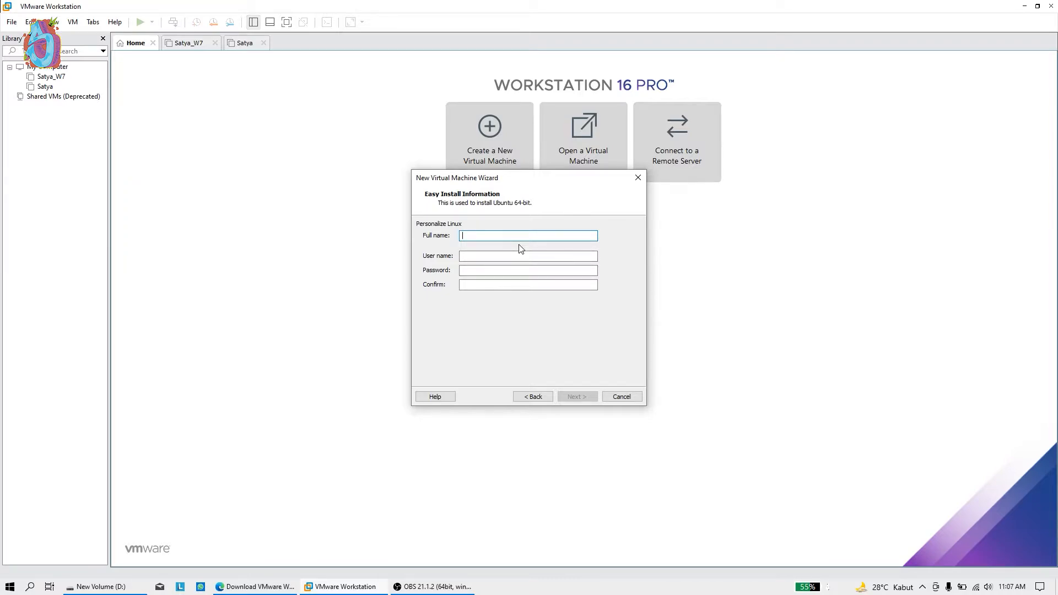
type("Satya20")
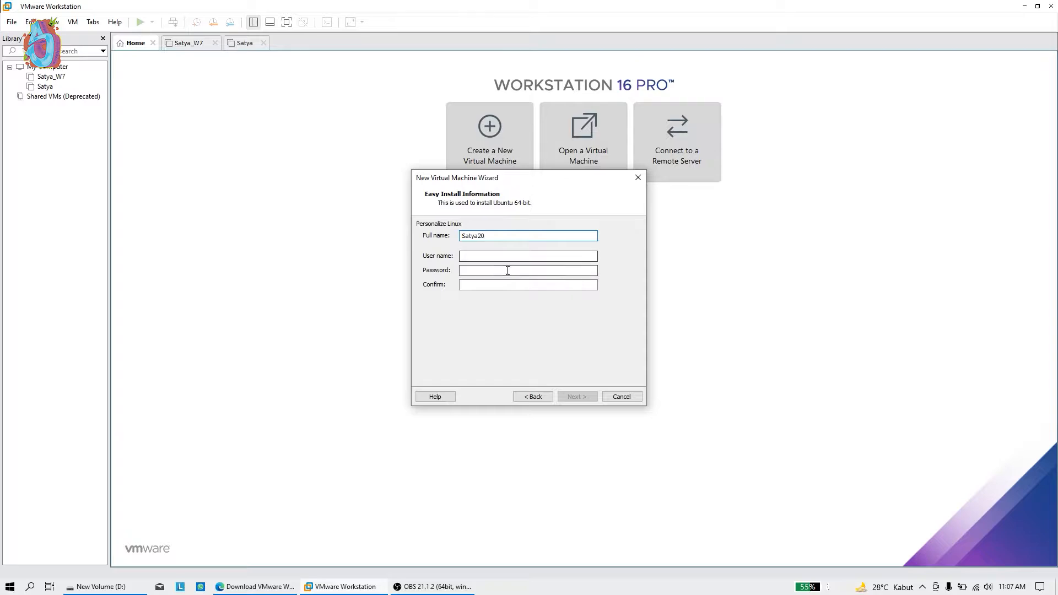
left_click(507, 253)
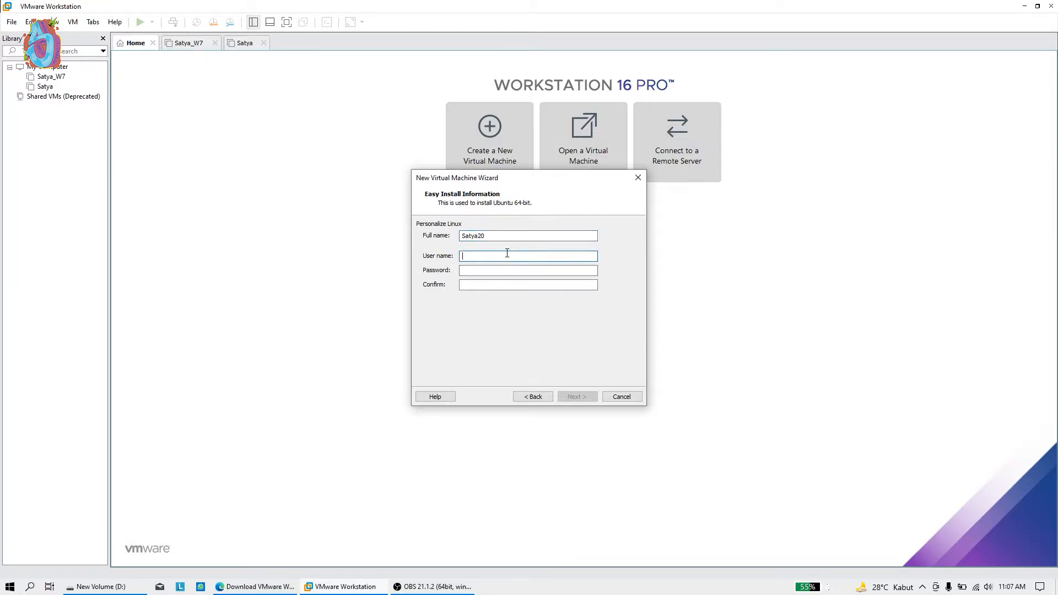
type("satya20")
left_click(500, 268)
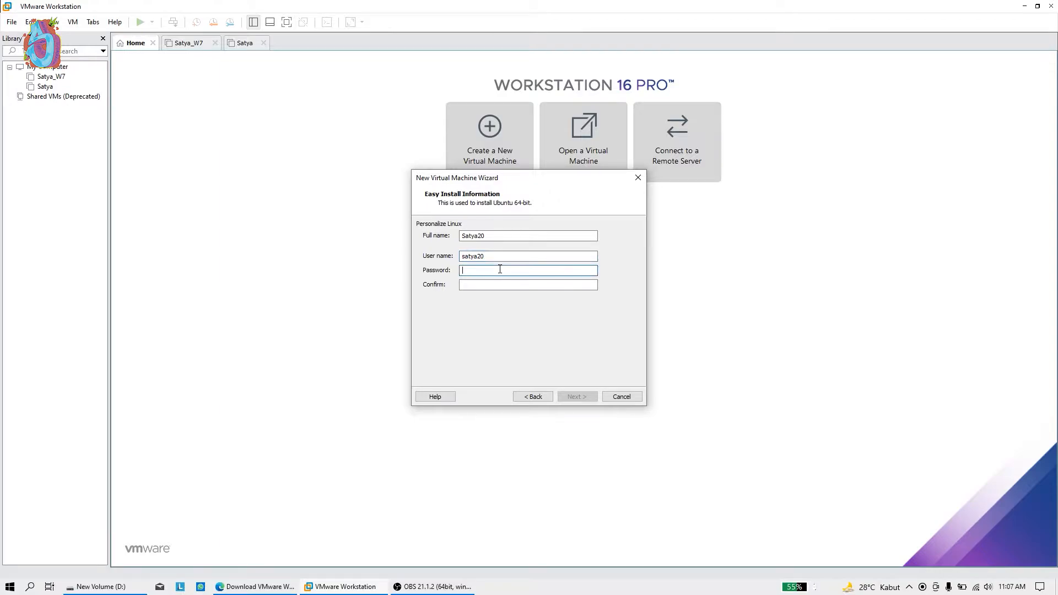
left_click(495, 285)
type("••••")
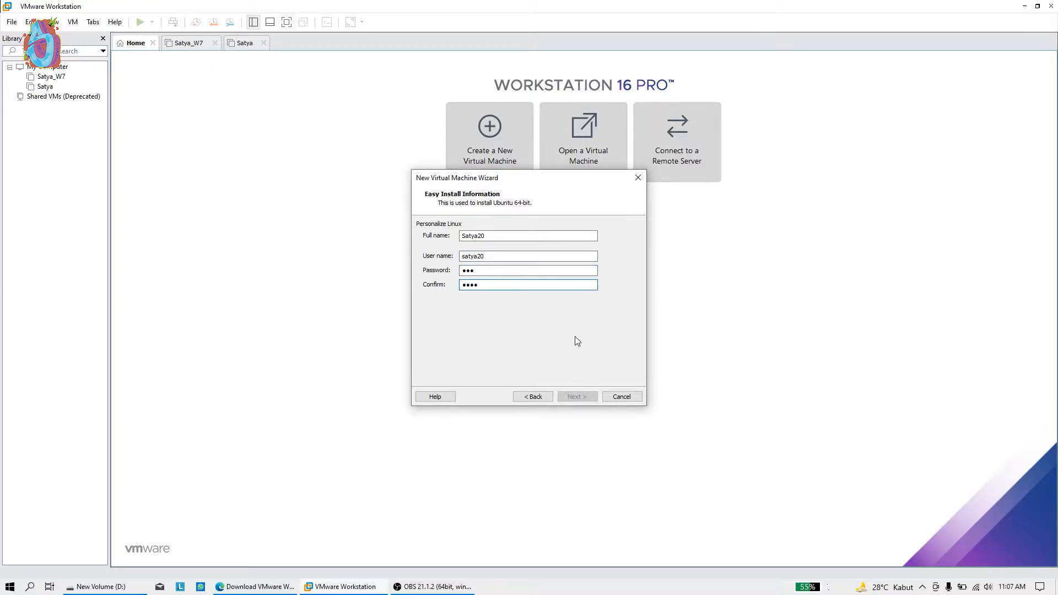
key("BackSpace")
Go back from the naming page to recheck the full name and user name entries
left_click(577, 396)
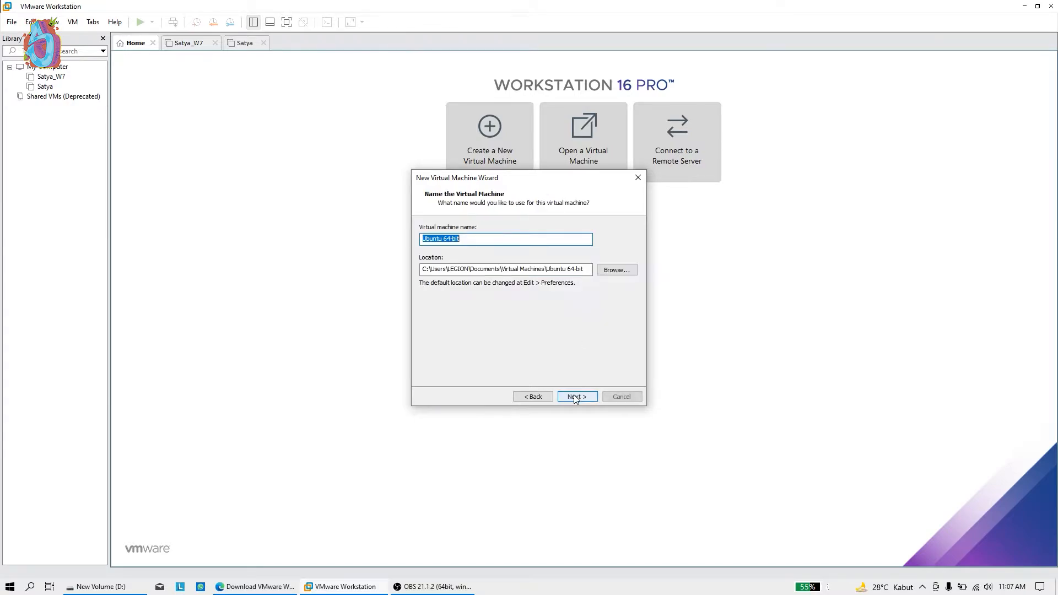
left_click(533, 397)
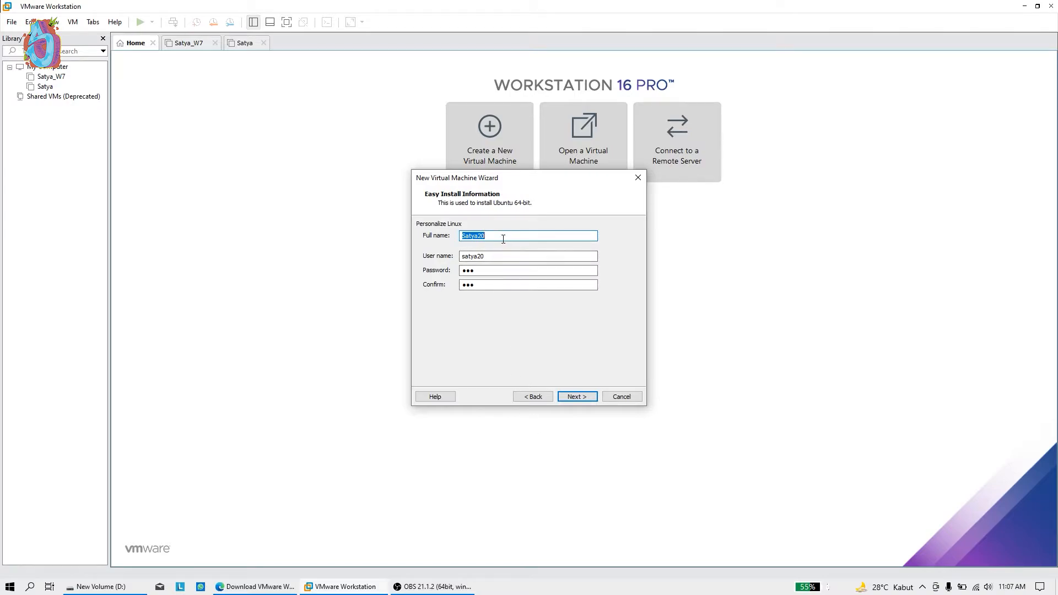
left_click(503, 258)
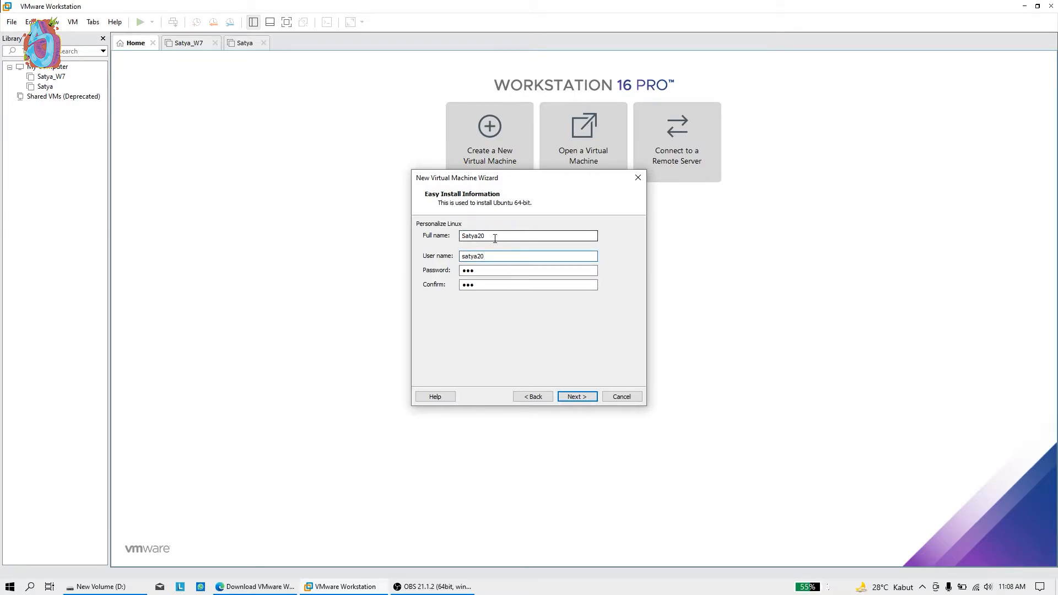
left_click(495, 238)
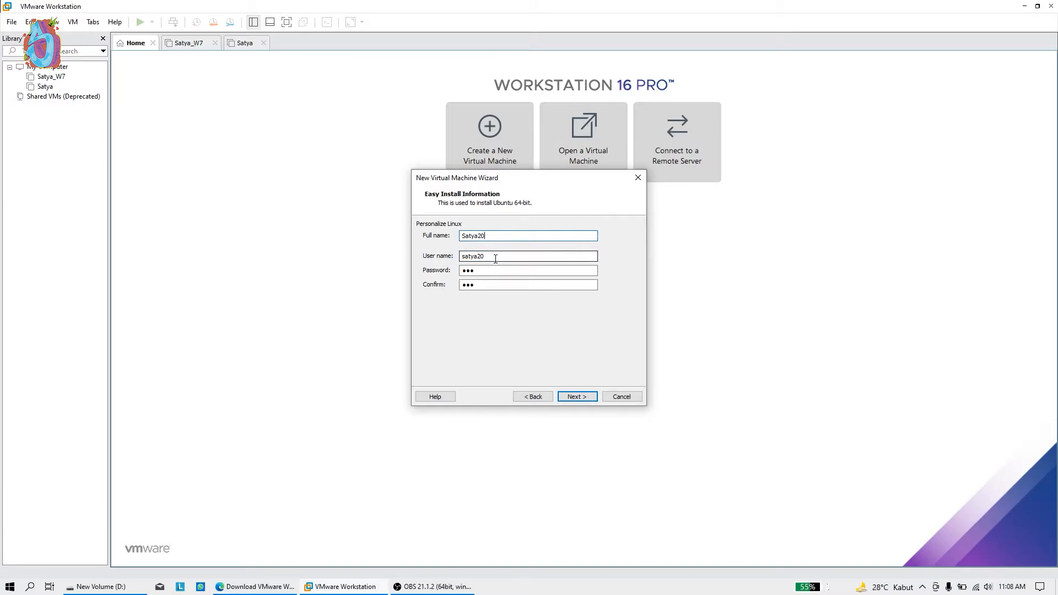
left_click(495, 258)
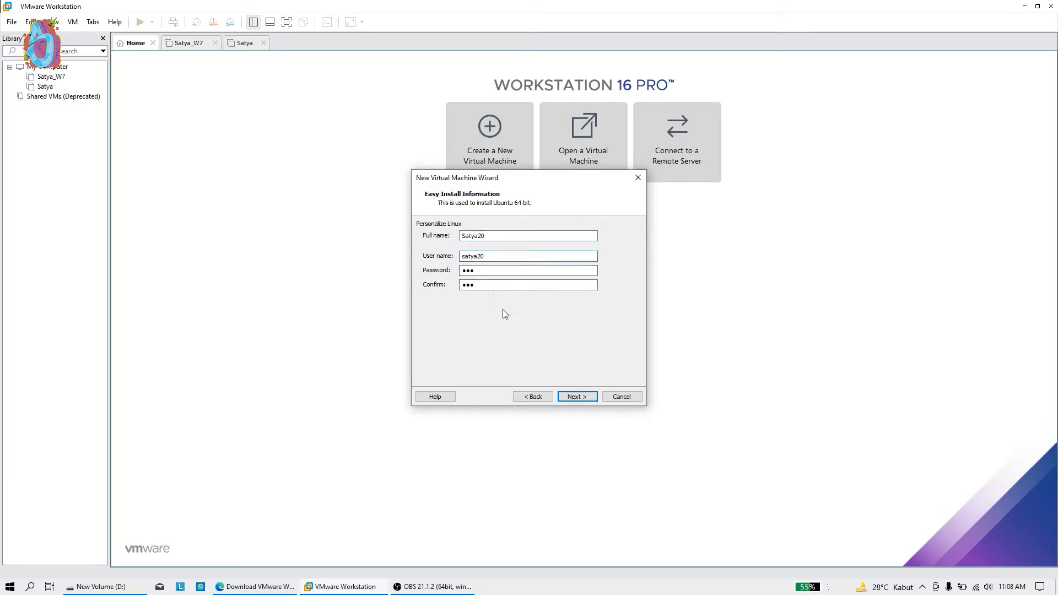
Keep the name Ubuntu 64-bit and the default location, proceeding to the disk capacity page
left_click(576, 397)
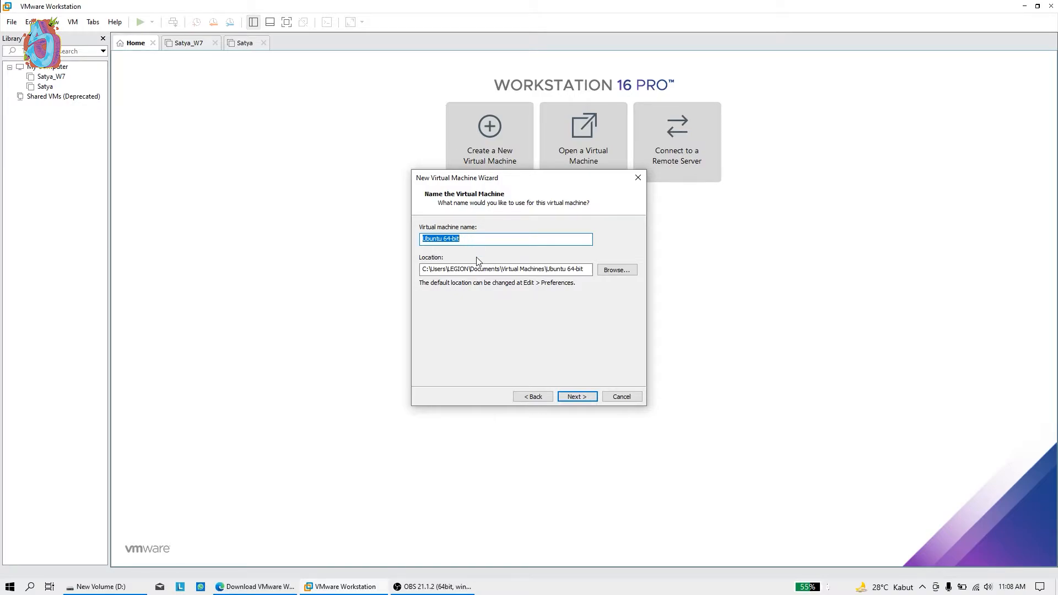
left_click(506, 269)
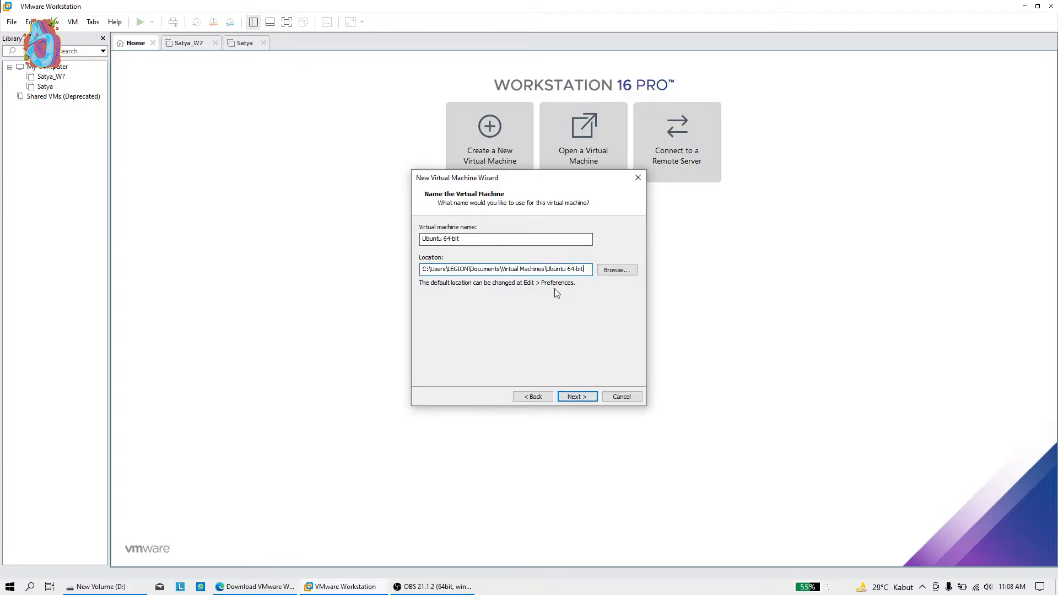
left_click(622, 271)
scroll(556, 281, "down", 3)
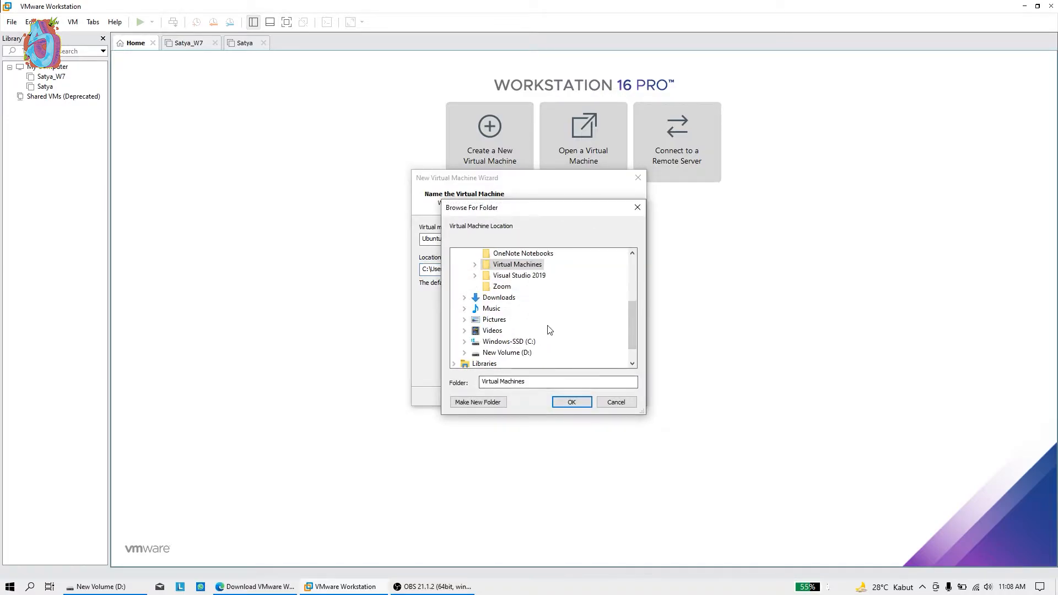
scroll(537, 303, "down", 1)
scroll(540, 307, "up", 3)
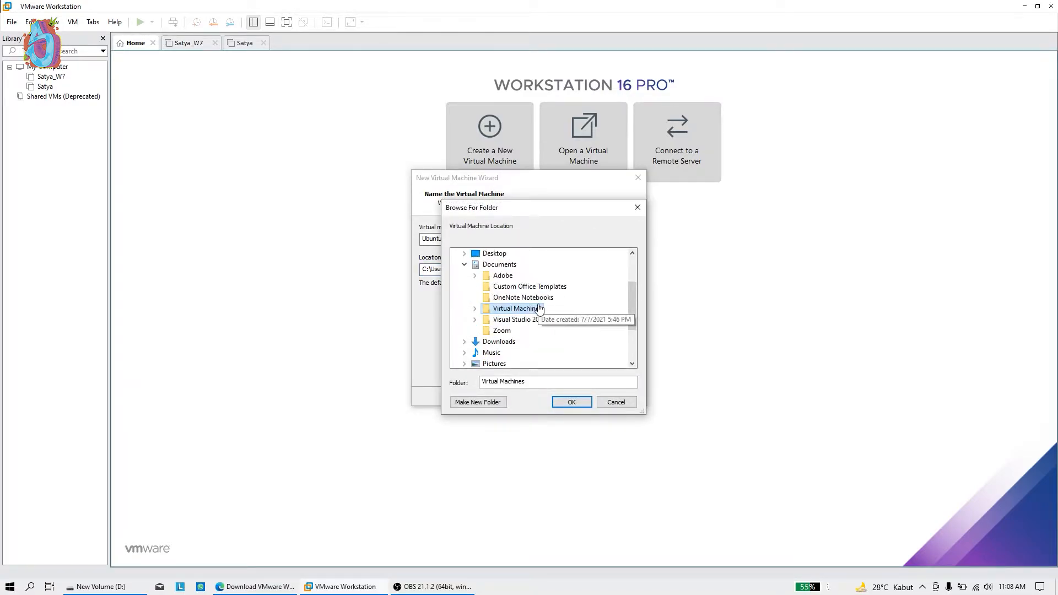
scroll(551, 300, "down", 2)
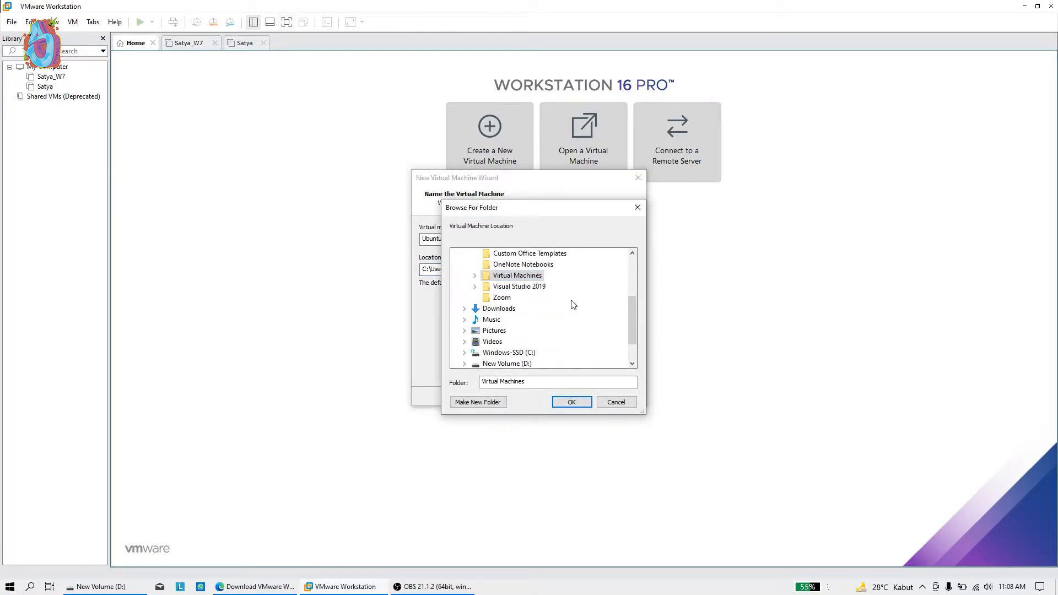
left_click(636, 213)
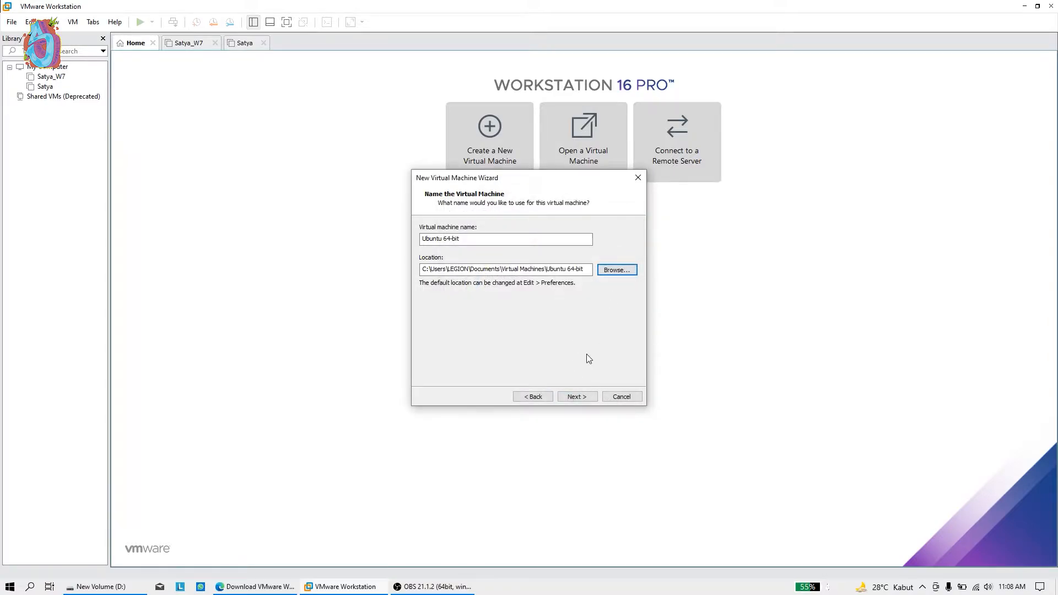
left_click(576, 398)
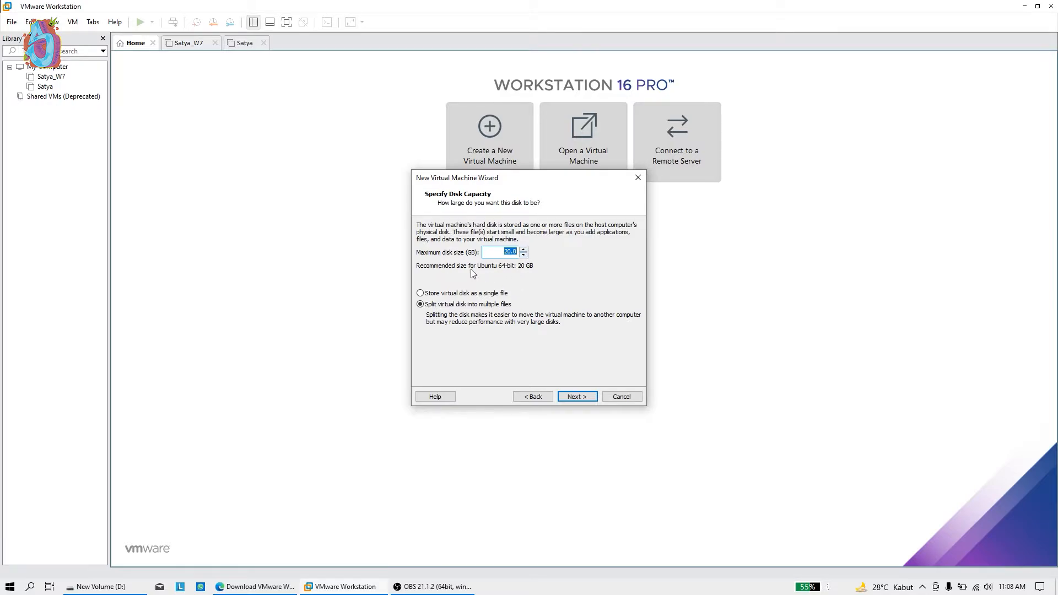
Change the maximum disk size from 20.0 to 30.0 GB, keeping it split into multiple files
left_click(500, 252)
key("Num_Lock")
key("Num_Lock")
Go to the Ready to Create summary and open Customize Hardware, showing 4096 MB memory
left_click(588, 398)
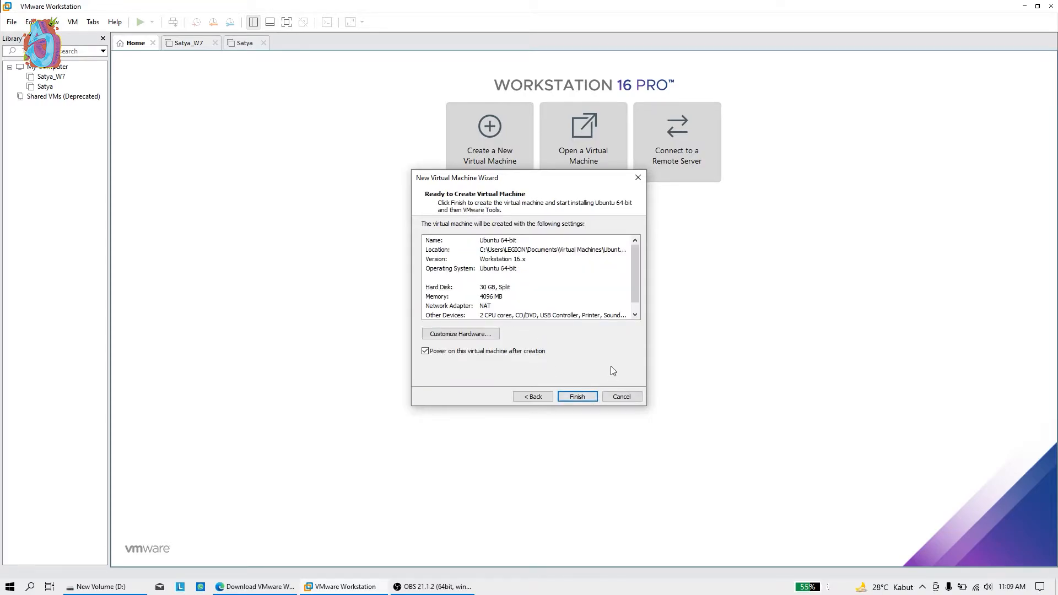
scroll(521, 305, "down", 1)
scroll(520, 305, "up", 1)
left_click(488, 335)
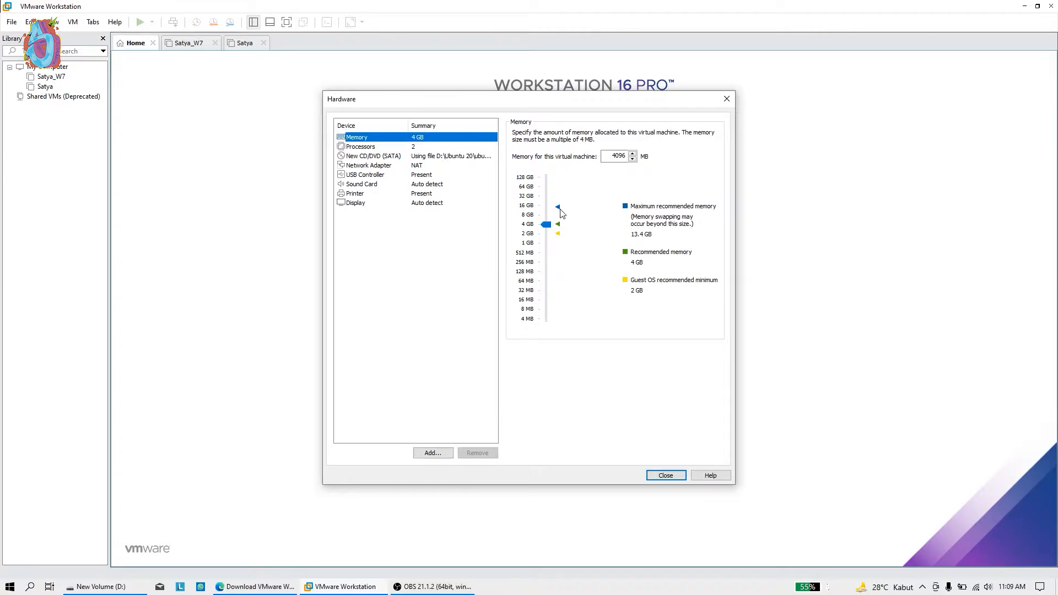
Set the VM's memory to 5044 MB with the slider and close the Hardware dialog
left_click_drag(547, 230, 573, 218)
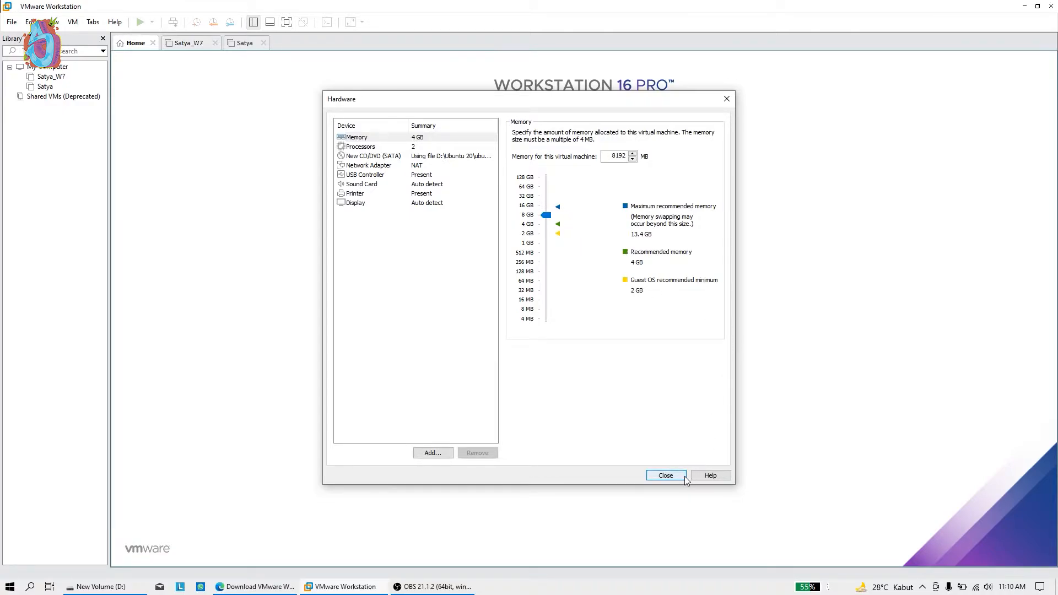
left_click_drag(548, 219, 548, 219)
left_click_drag(550, 218, 555, 220)
left_click_drag(547, 219, 585, 224)
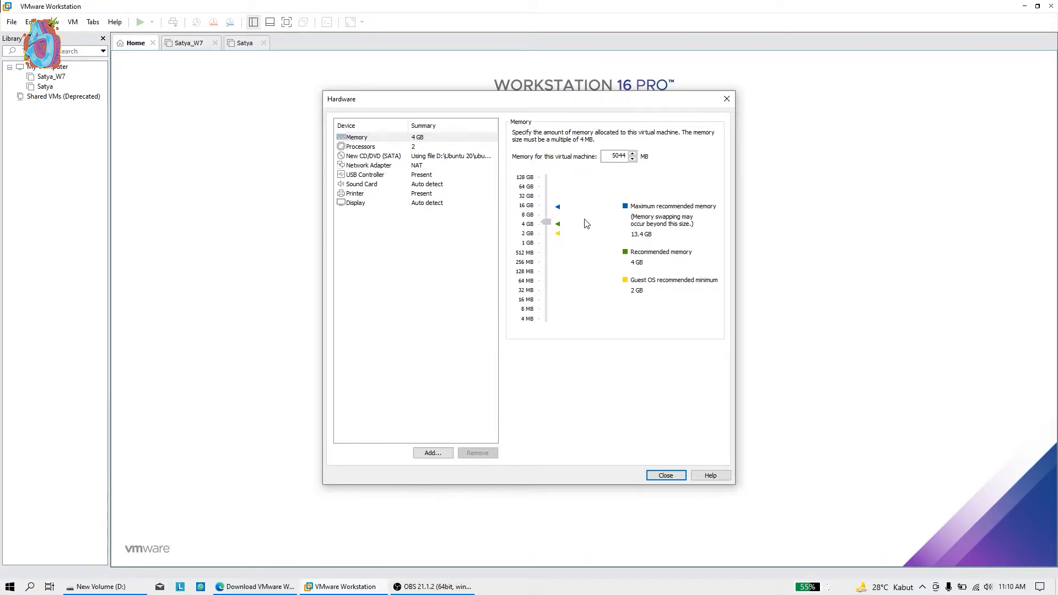
left_click(666, 476)
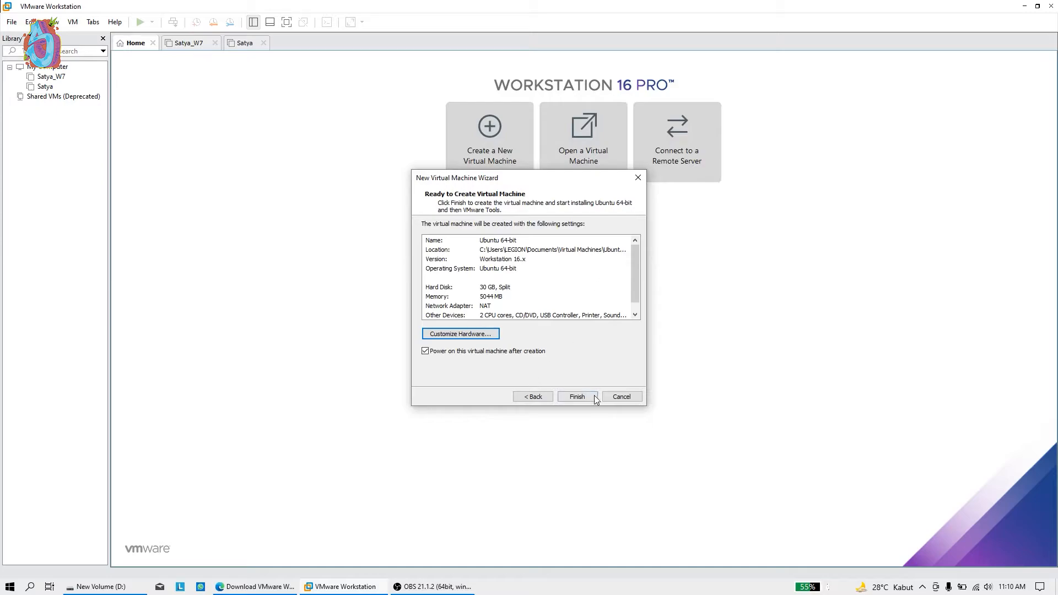
Finish the New Virtual Machine Wizard so the Ubuntu 64-bit VM is created and powers on
left_click(577, 396)
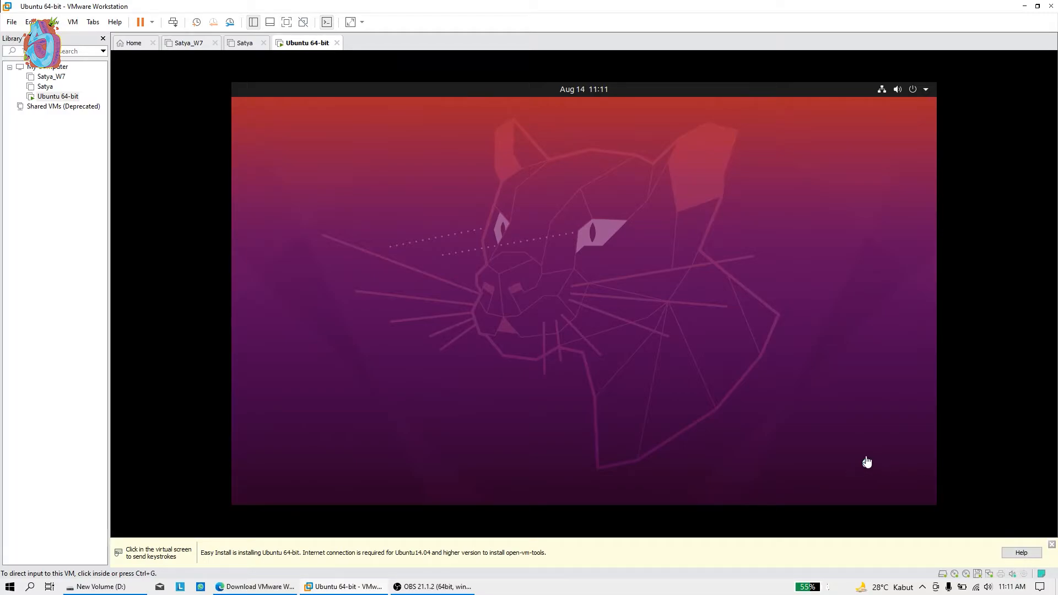
Release input from the VM with Ctrl+Alt and close the Easy Install info bar
left_click(691, 283)
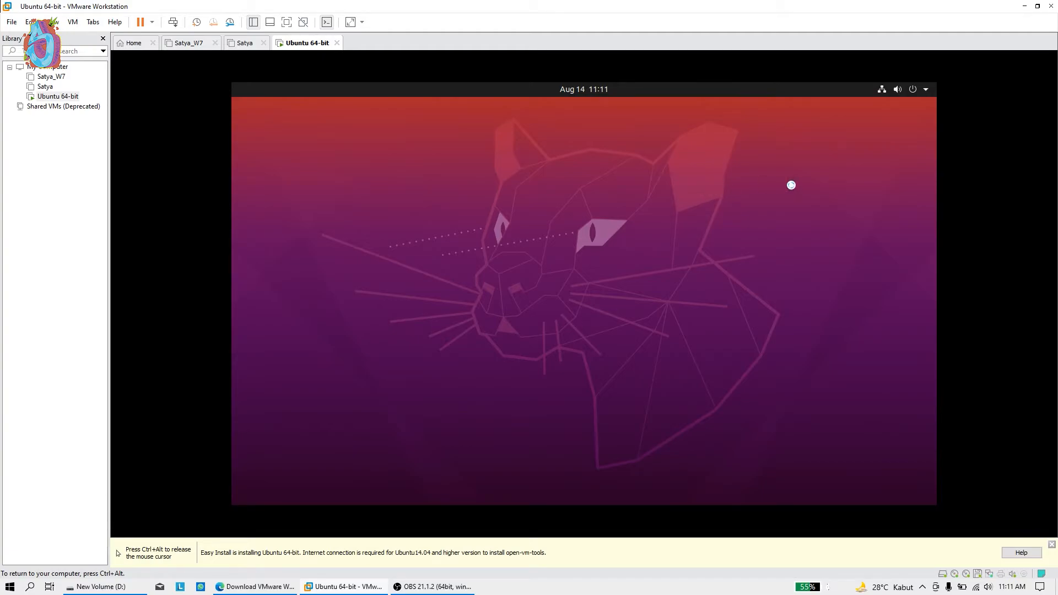
key("ctrl+alt")
left_click(1051, 544)
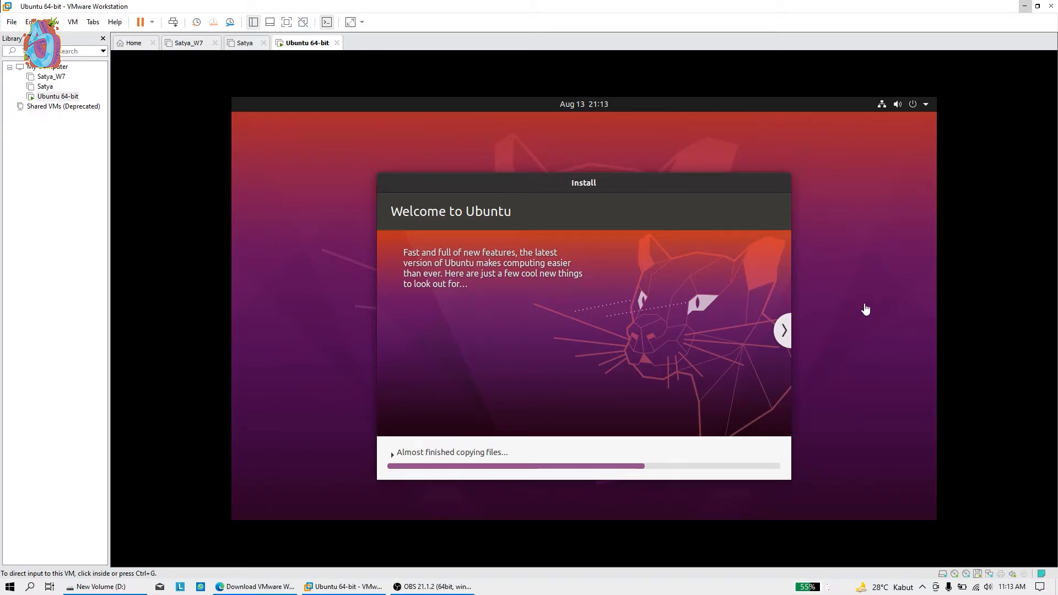
Advance the installer slideshow forward to the Help and support slide
left_click(785, 334)
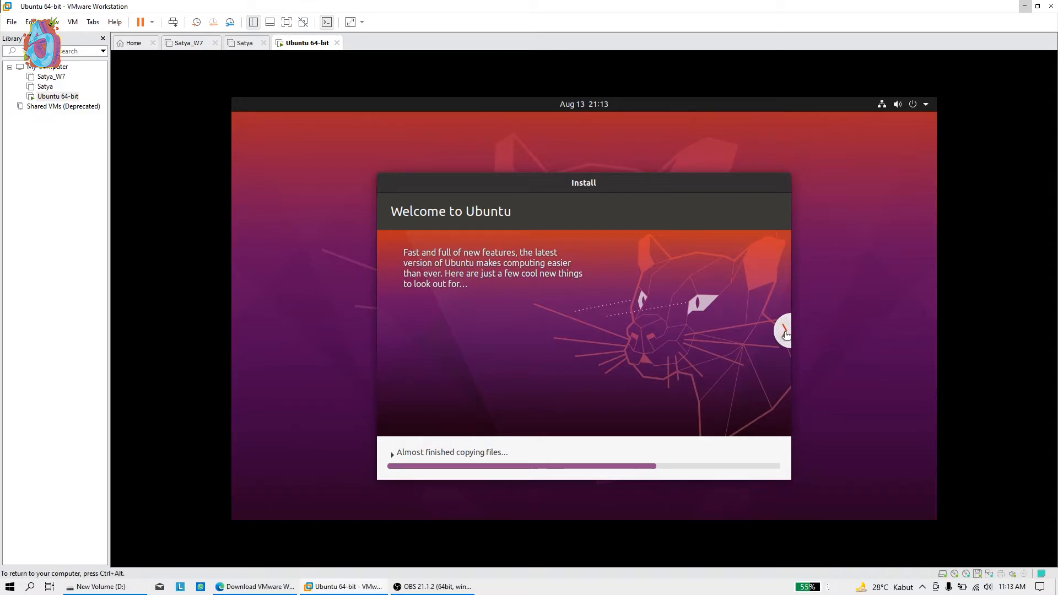
left_click(785, 333)
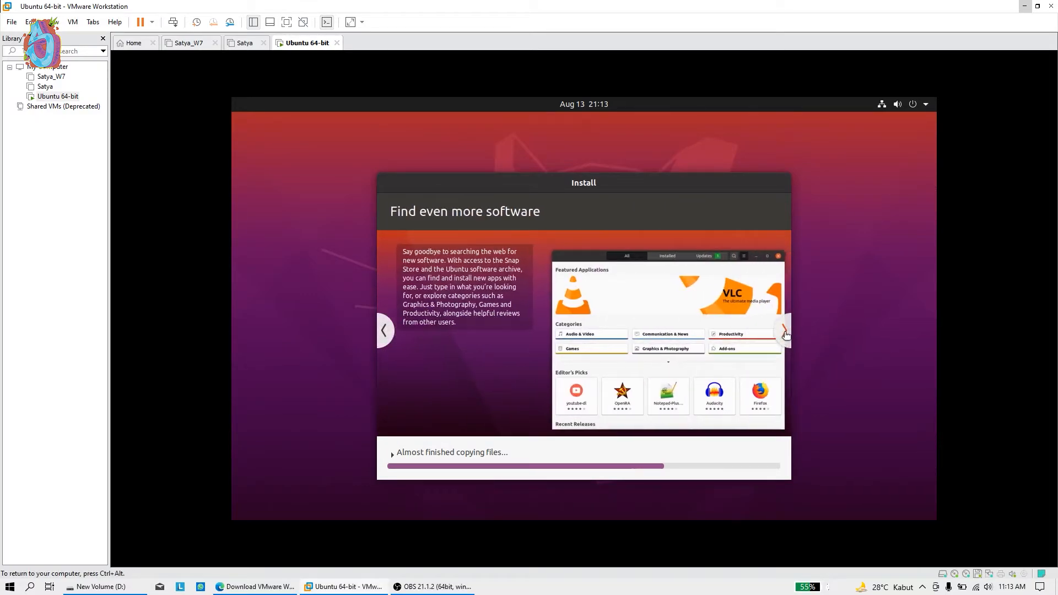
left_click(786, 332)
left_click(785, 333)
left_click(788, 332)
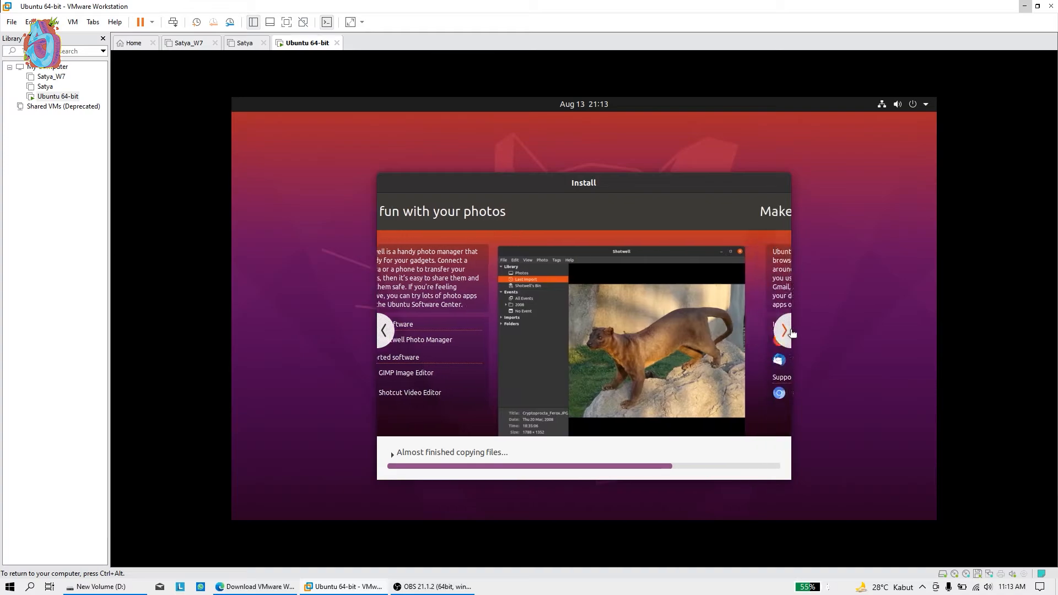
left_click(788, 332)
left_click(788, 332)
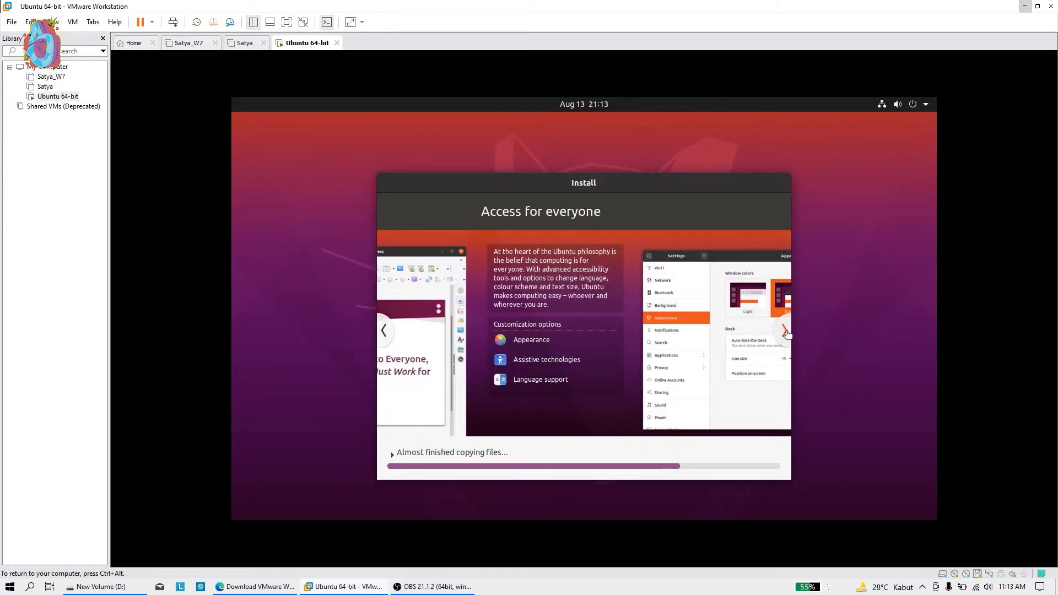
left_click(786, 332)
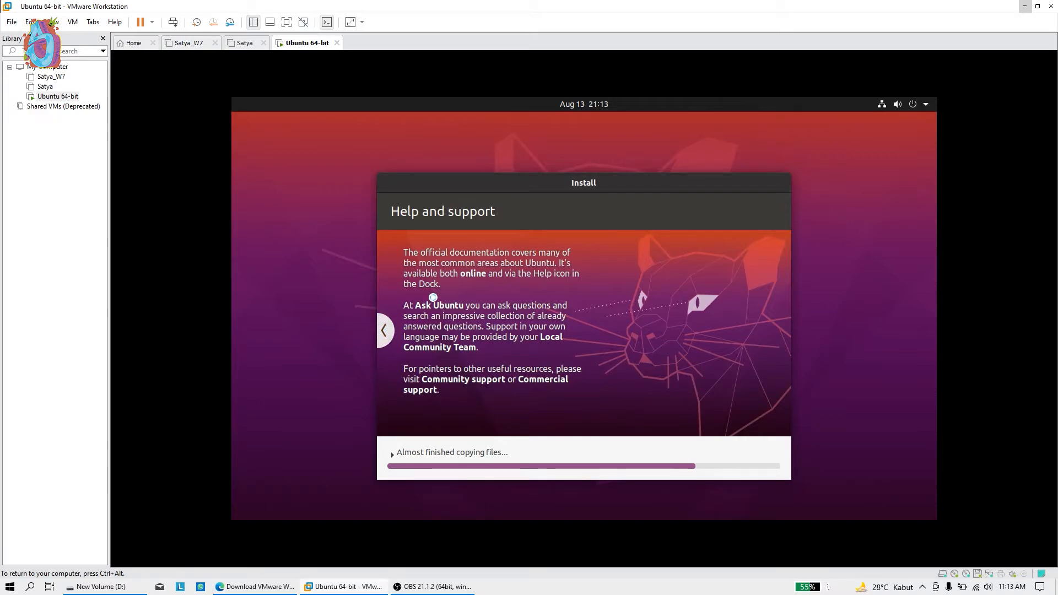
Page the slideshow back to its first slide while the installation completes and reboots
left_click(385, 331)
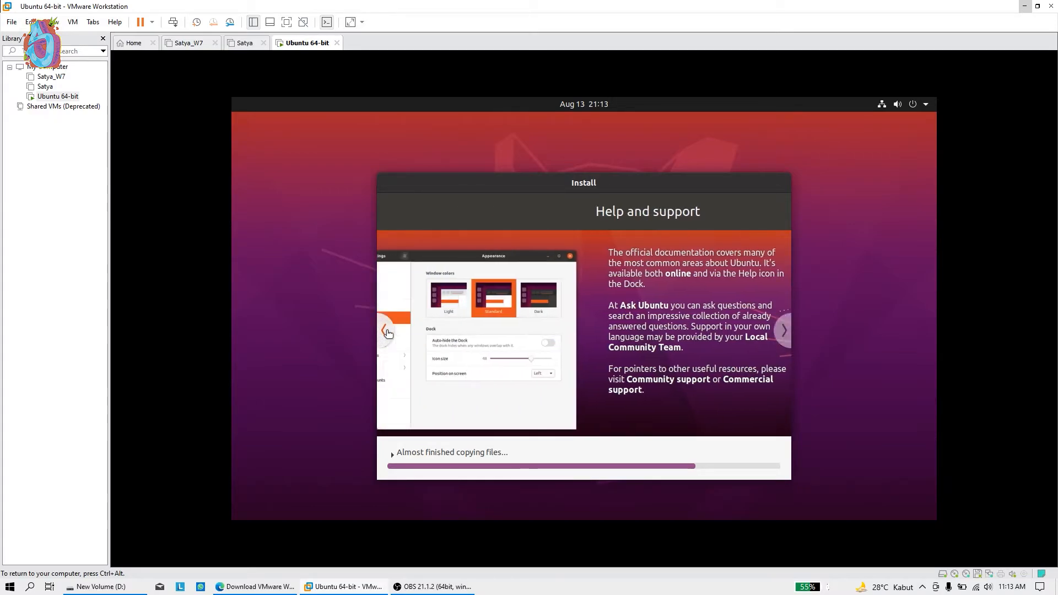
left_click(387, 331)
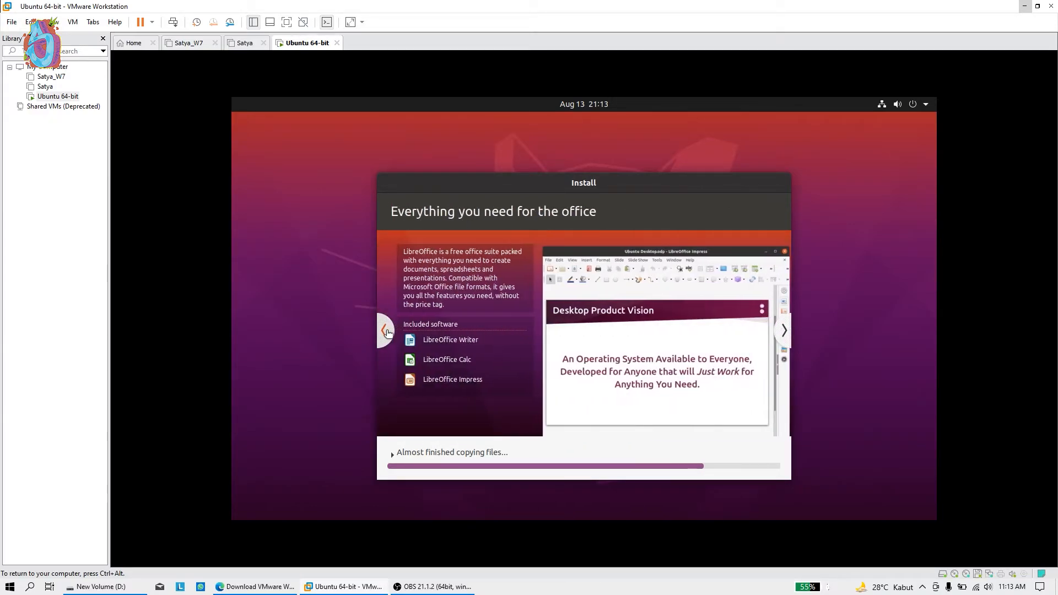
left_click(387, 331)
left_click(387, 332)
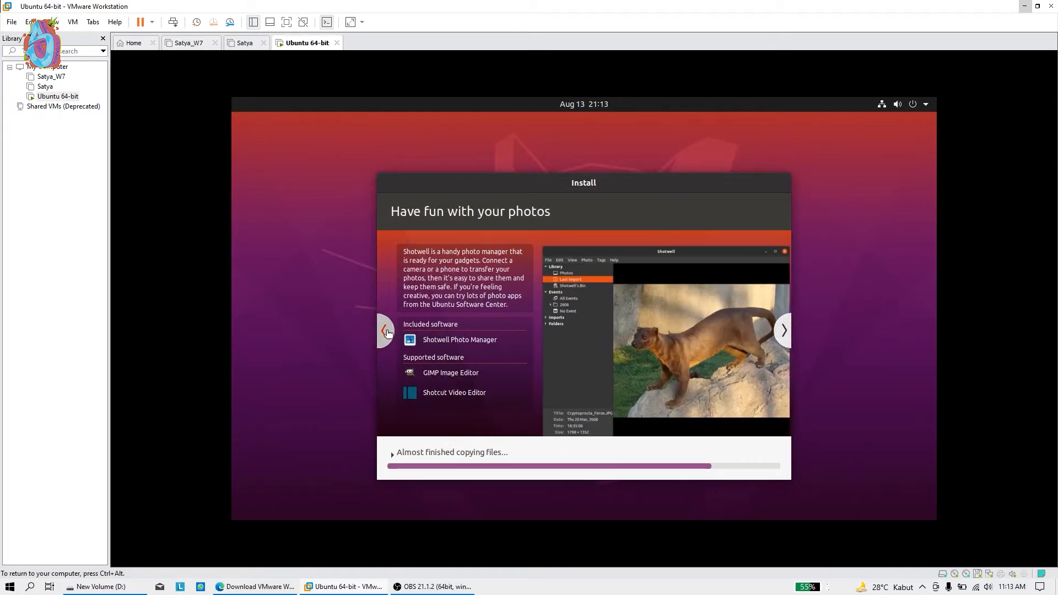
left_click(387, 332)
left_click(388, 332)
left_click(387, 332)
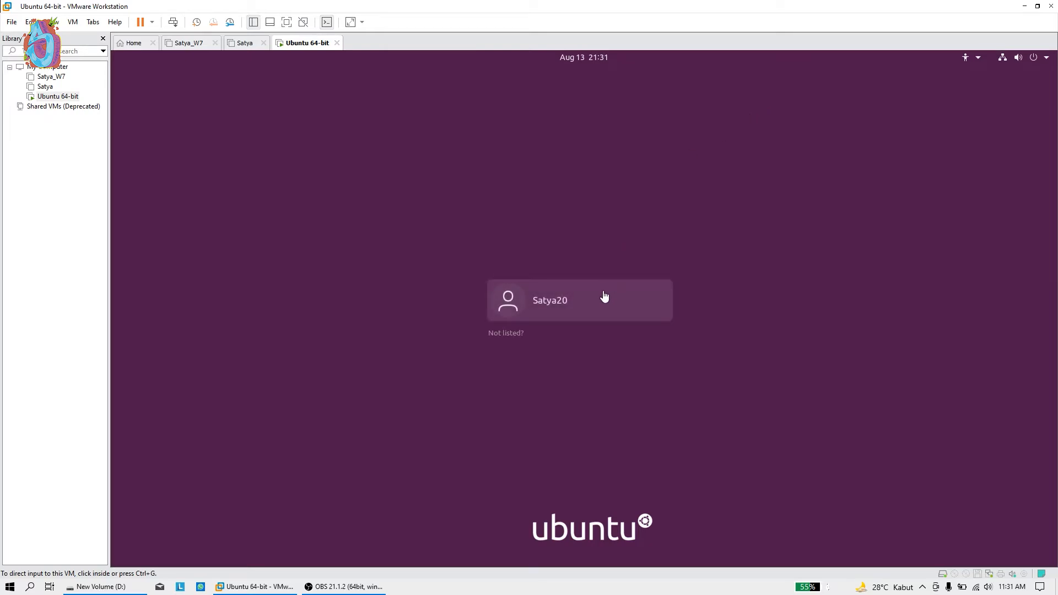
Choose the user account on the login screen and sign in with its password
left_click(554, 303)
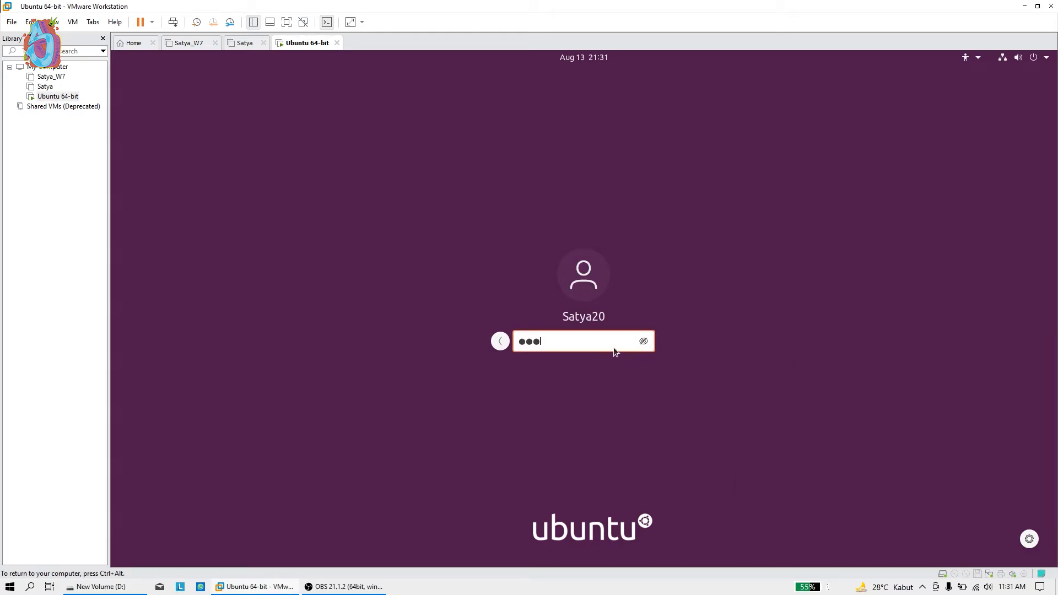
key("Return")
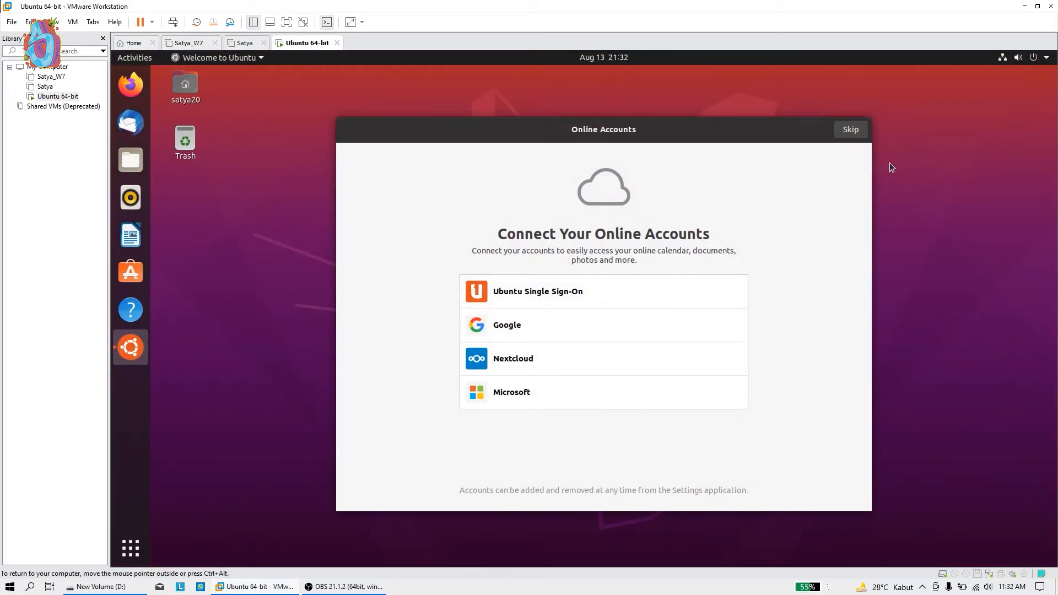
Skip online accounts, pass the Livepatch and usage reporting pages, and finish the welcome setup
left_click(852, 132)
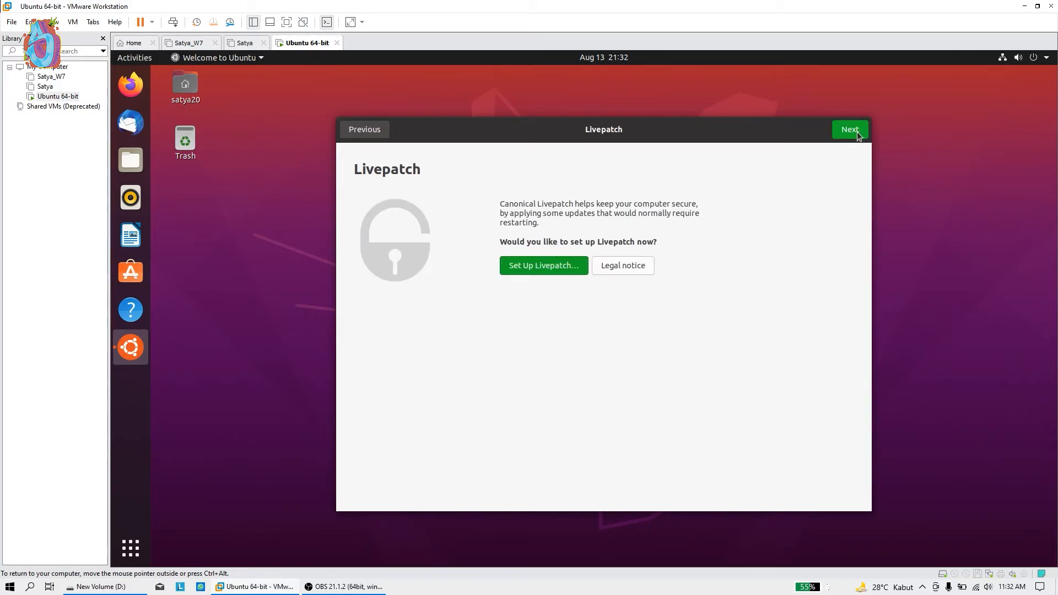
left_click(857, 135)
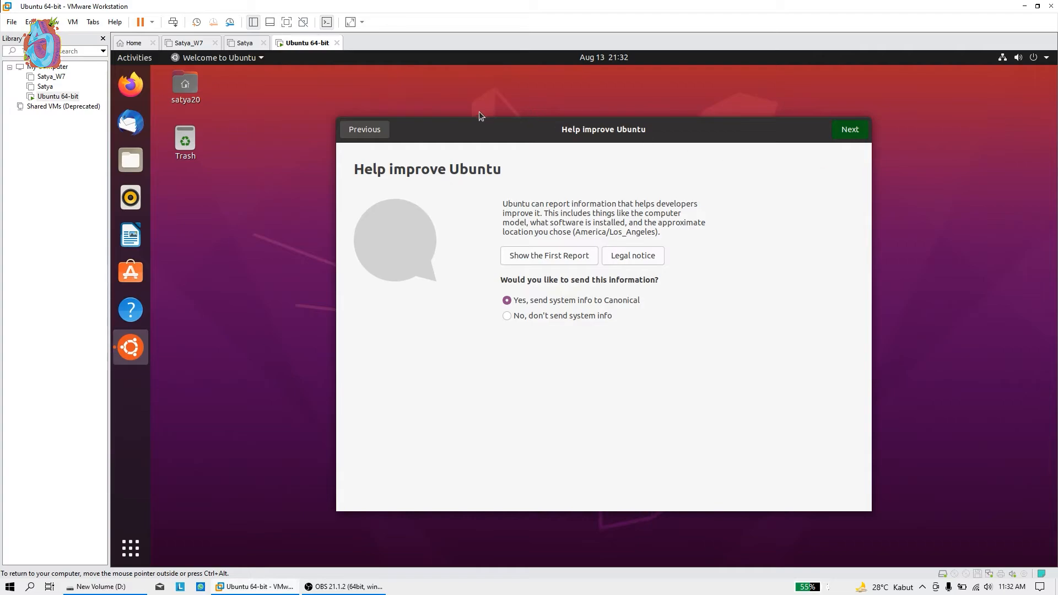
left_click(850, 132)
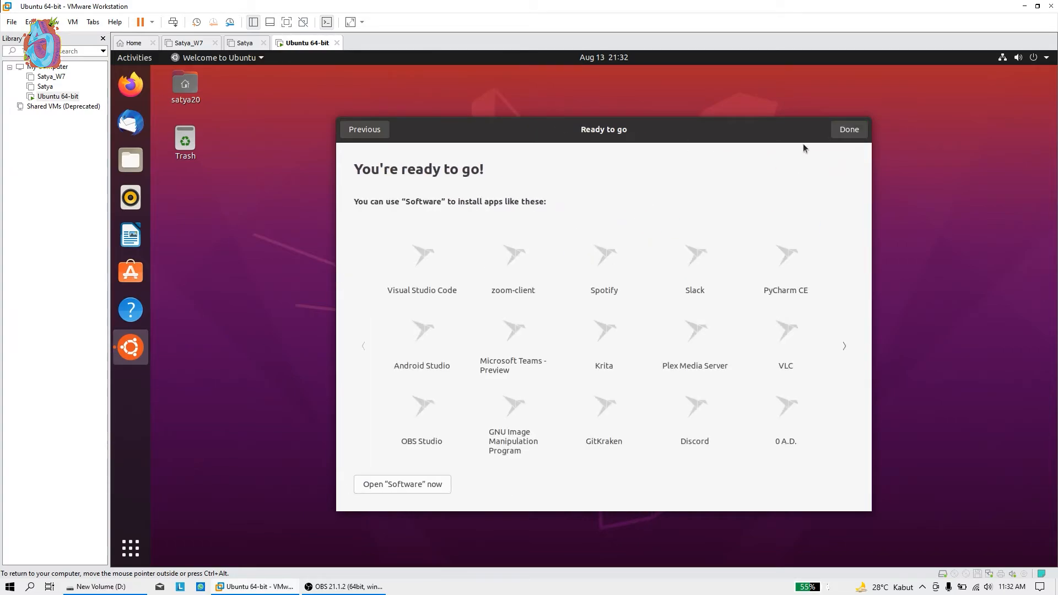
left_click(849, 130)
right_click(537, 240)
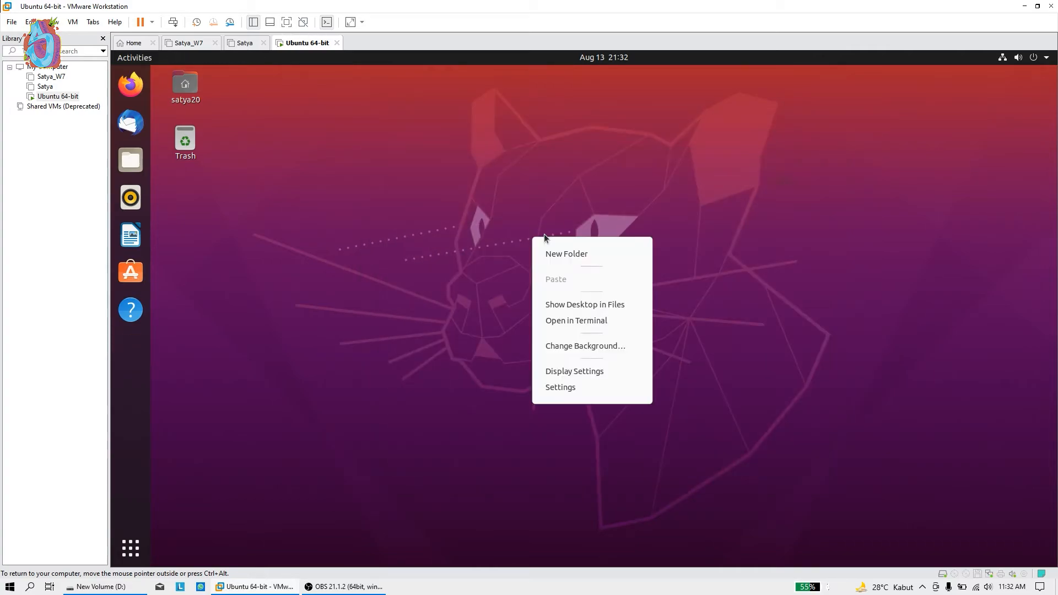
Try the desktop context menu, then view and close the application grid
right_click(503, 204)
right_click(404, 206)
left_click(332, 240)
right_click(305, 243)
left_click(330, 158)
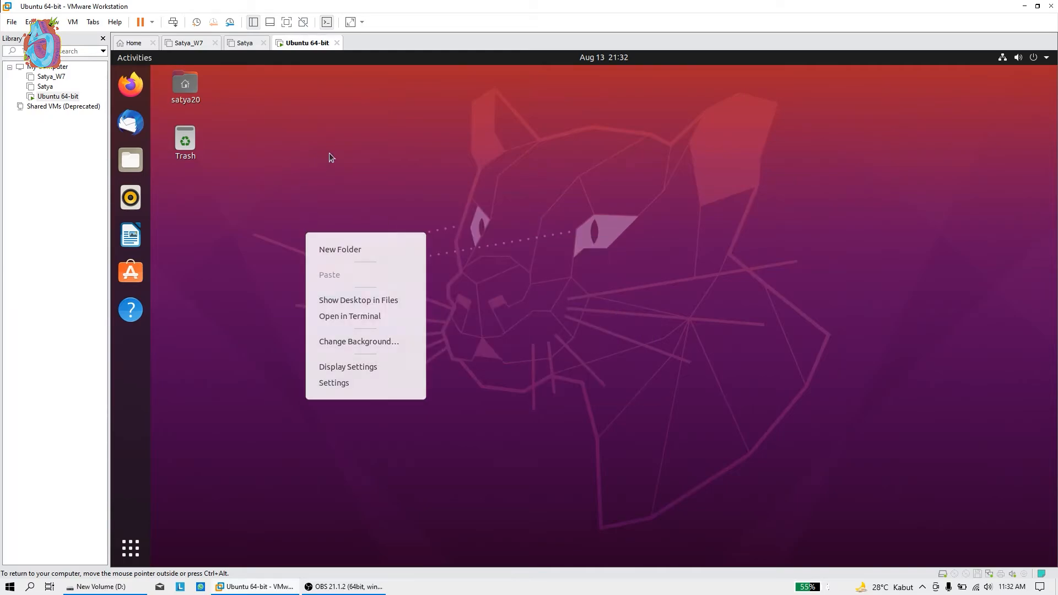
left_click(128, 553)
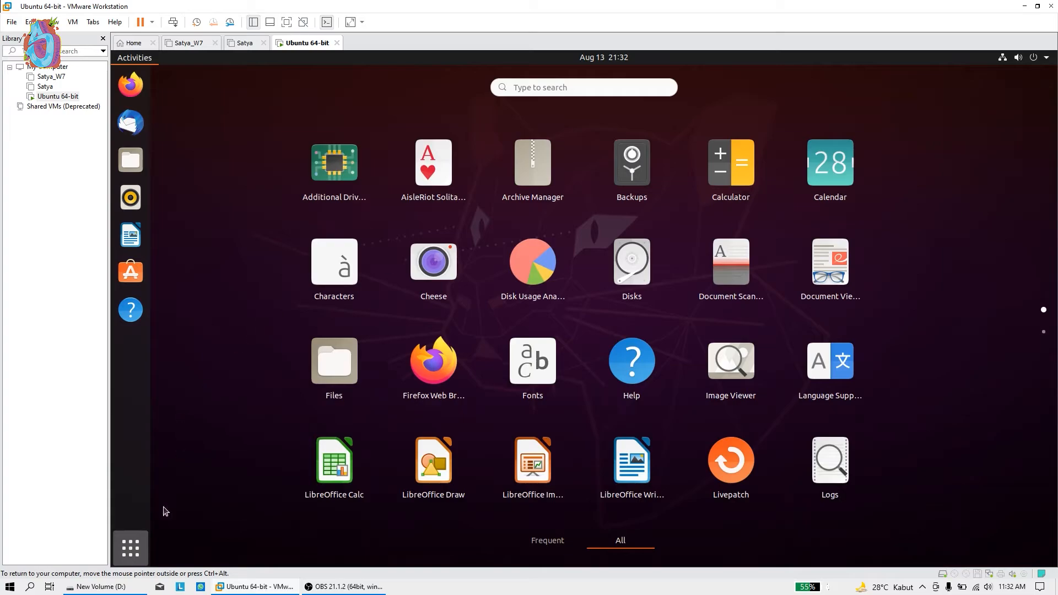
left_click(133, 549)
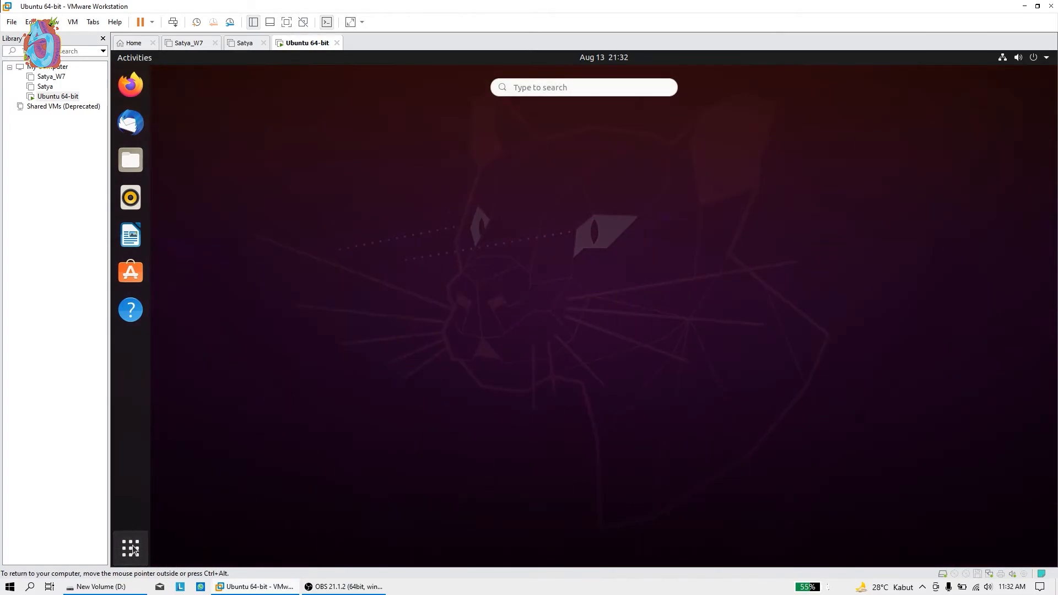
left_click(135, 549)
left_click(135, 549)
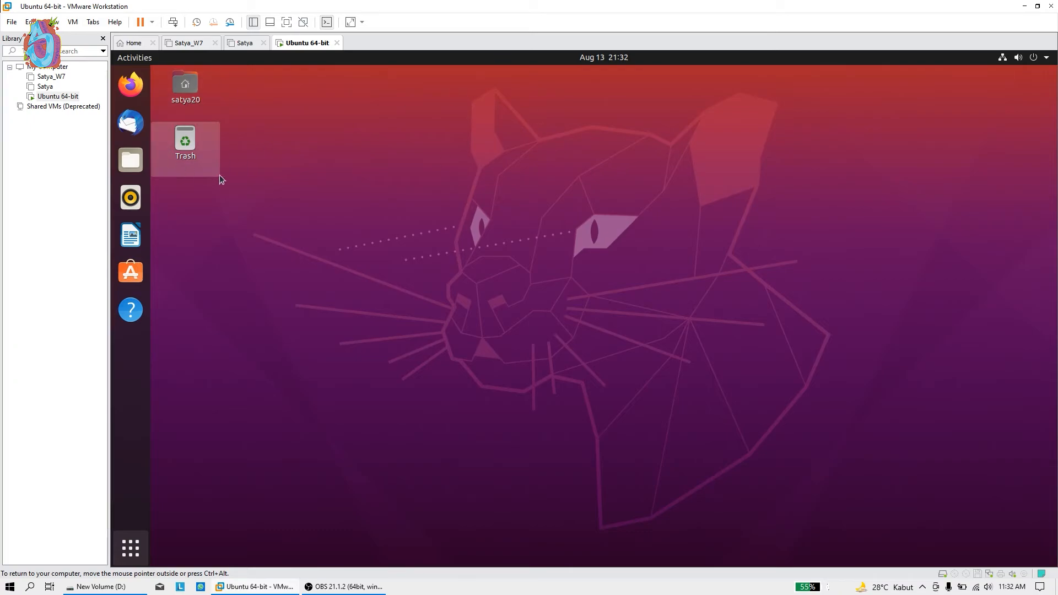
Glance at the home folder in Files, then open a terminal in the Desktop folder
left_click(131, 160)
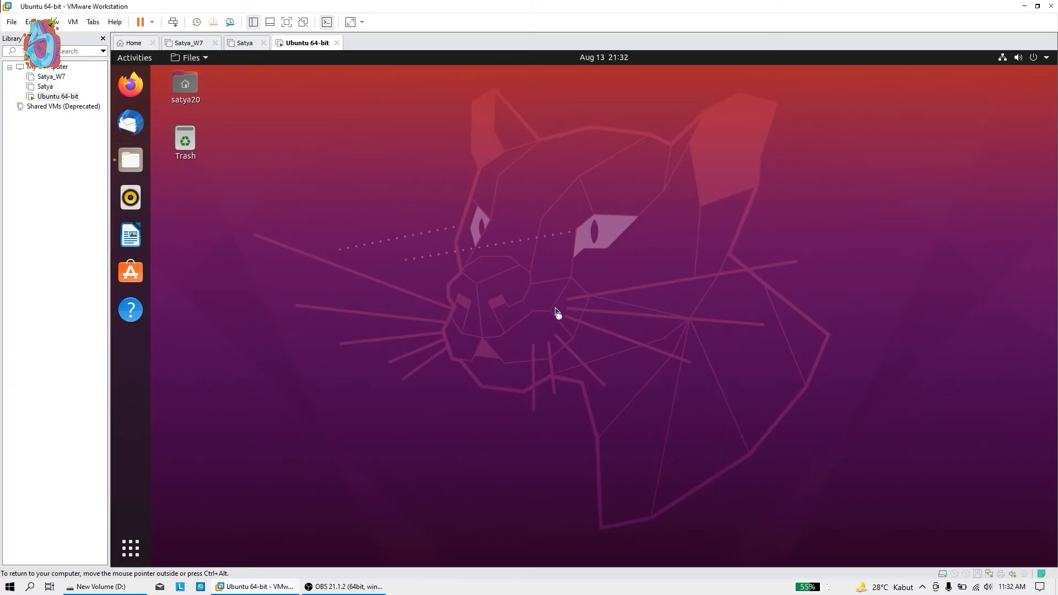
left_click(835, 140)
right_click(676, 144)
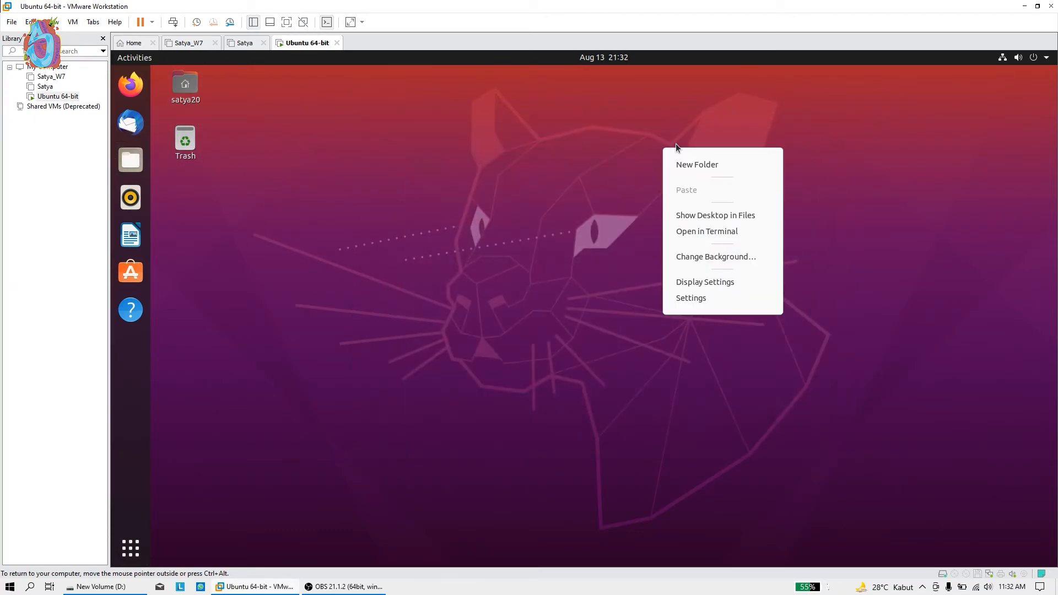
left_click(968, 293)
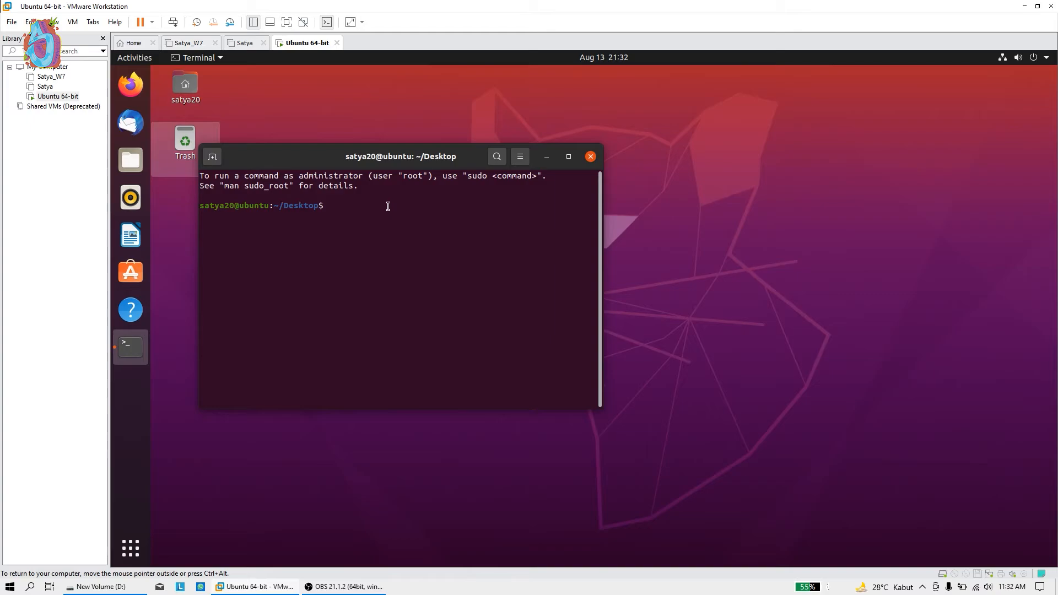
Run whoami, then sudo su with the account password, and cd to root's home directory
type("whoami")
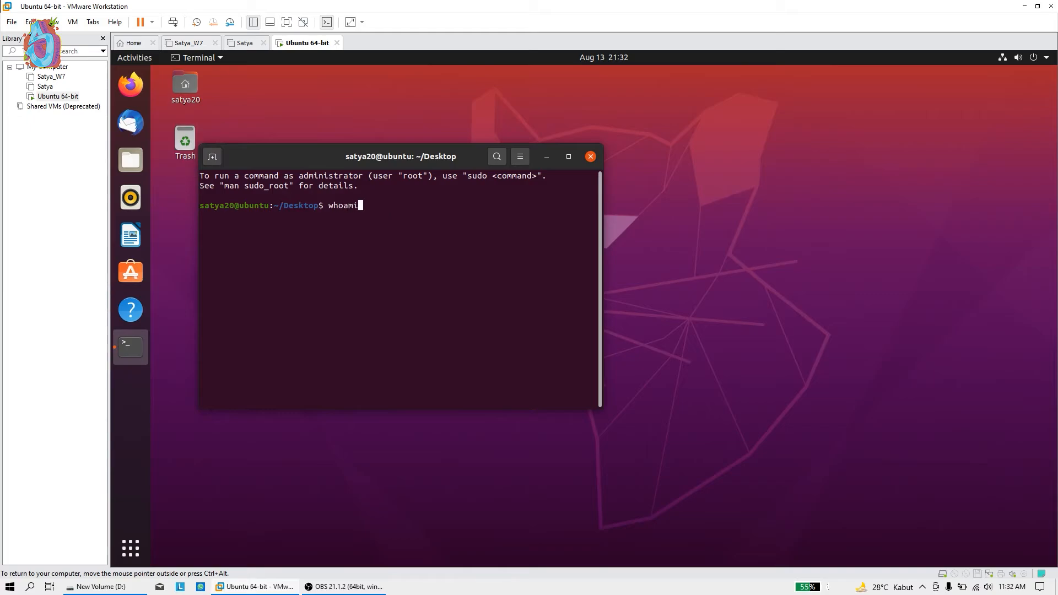
key("Return")
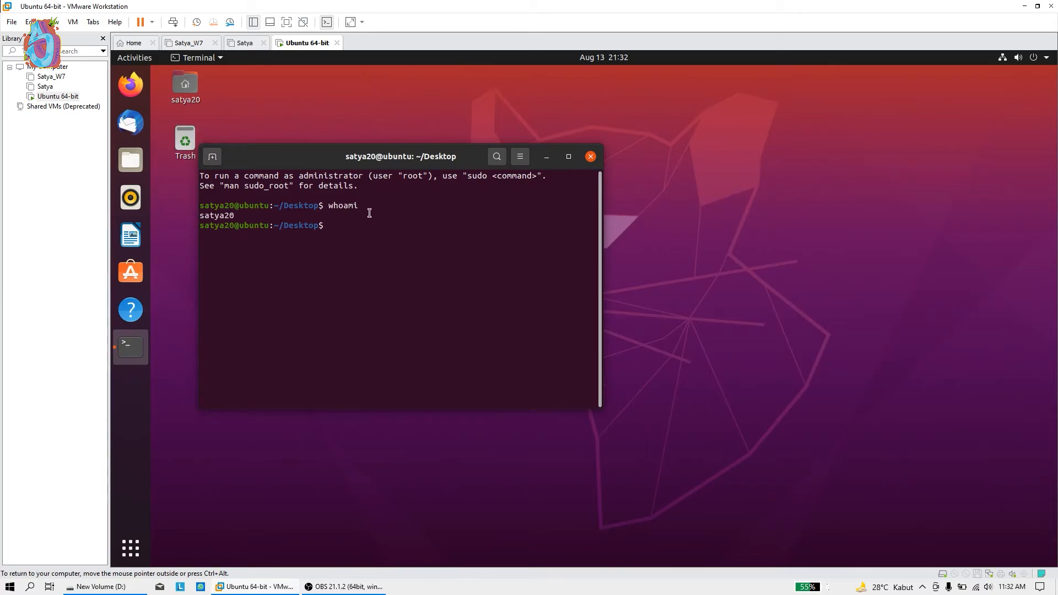
type("sudo su")
key("Return")
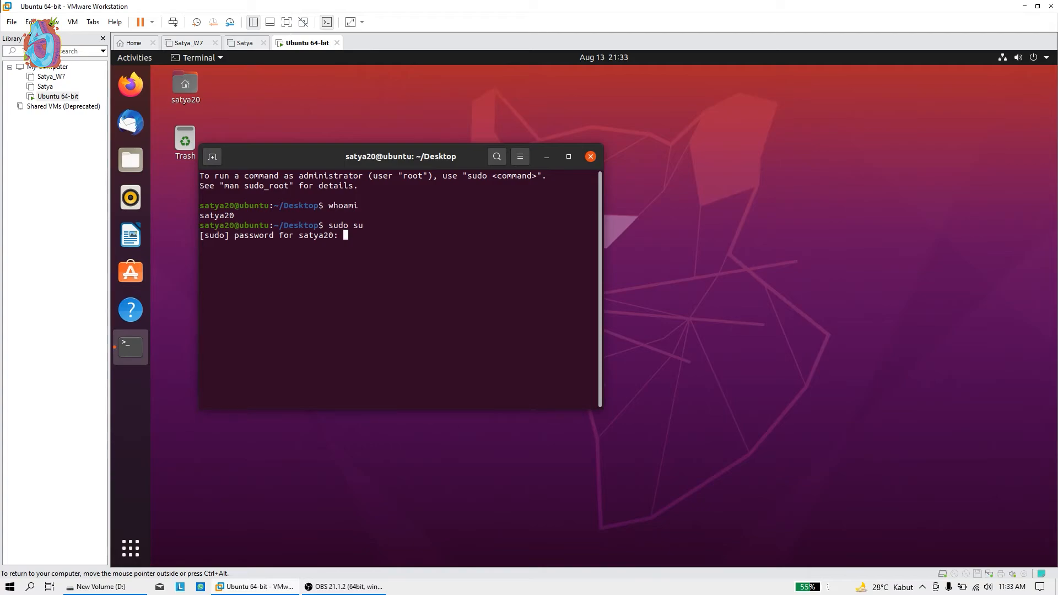
key("Return")
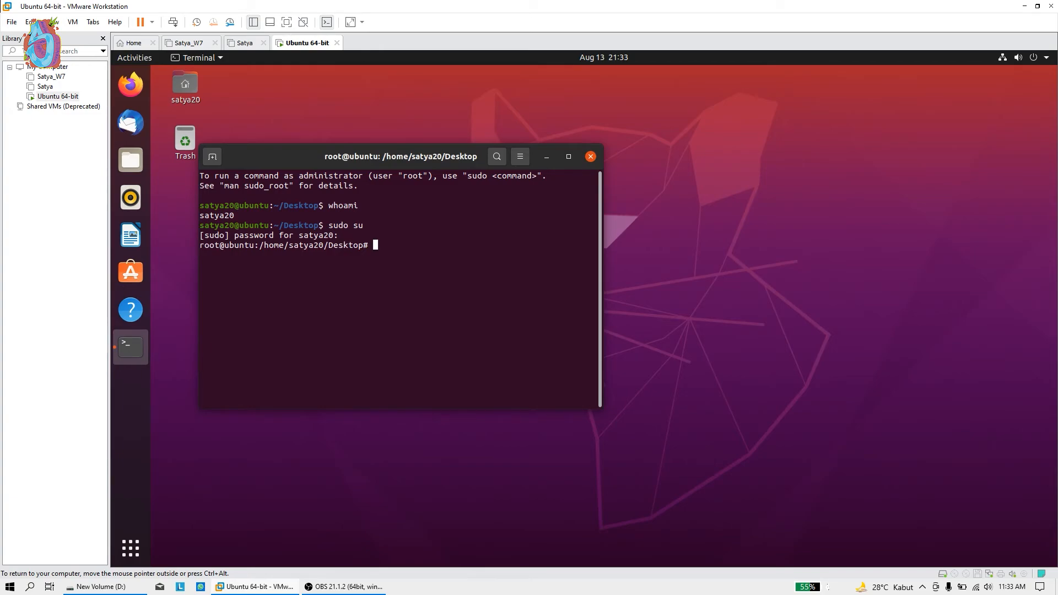
type("cd")
key("Return")
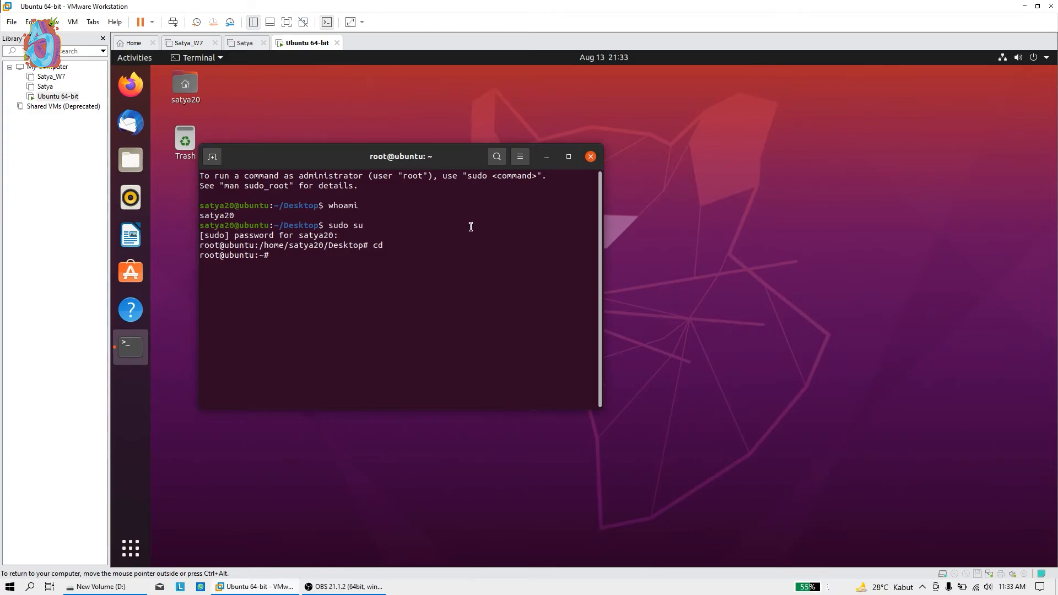
Close and confirm closing the terminal, then choose Remind Me Later in Software Updater
left_click(592, 158)
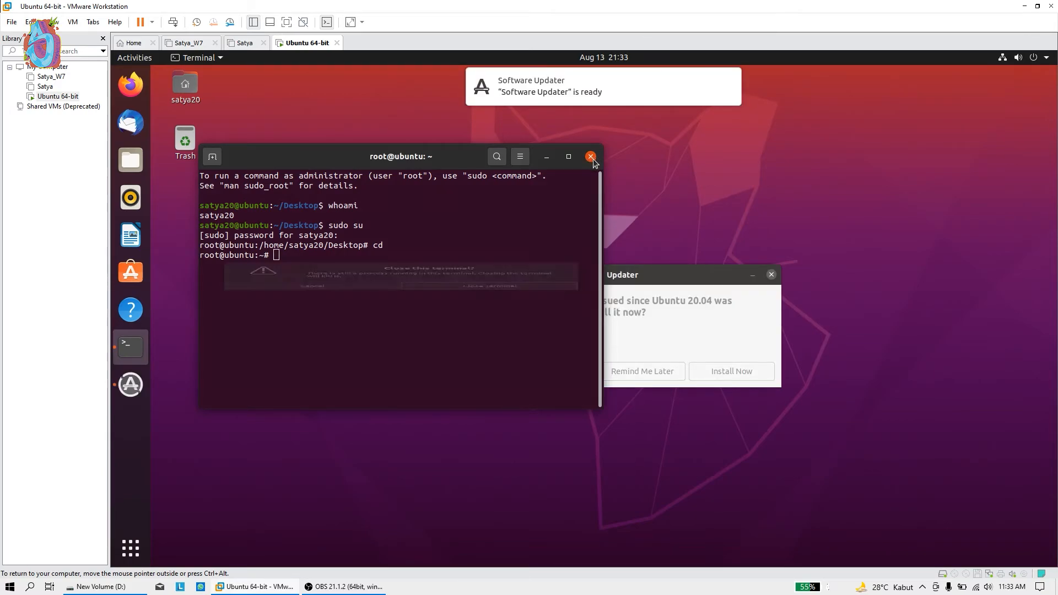
left_click(464, 312)
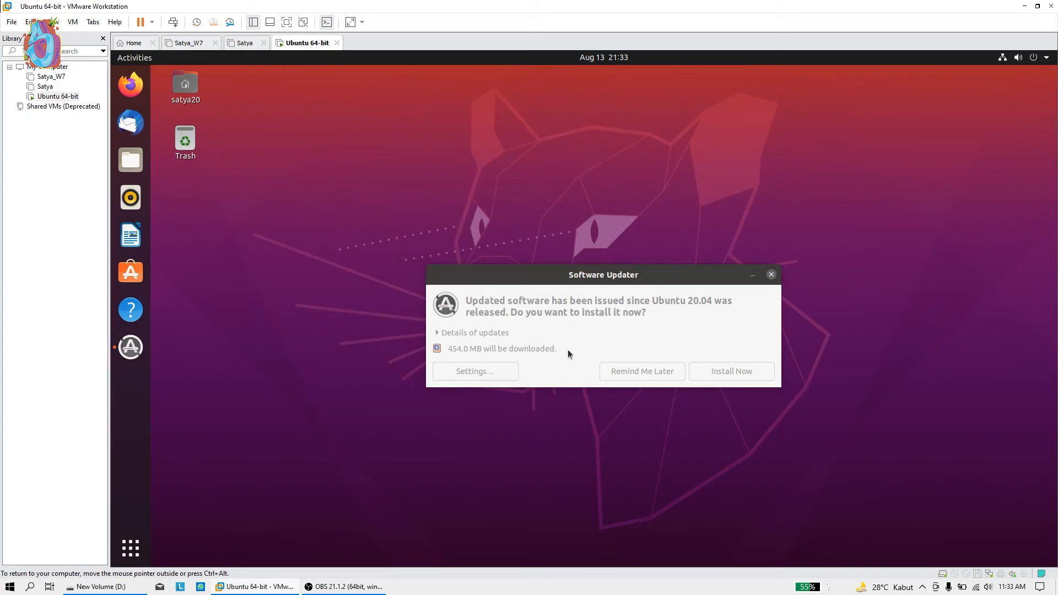
left_click(646, 371)
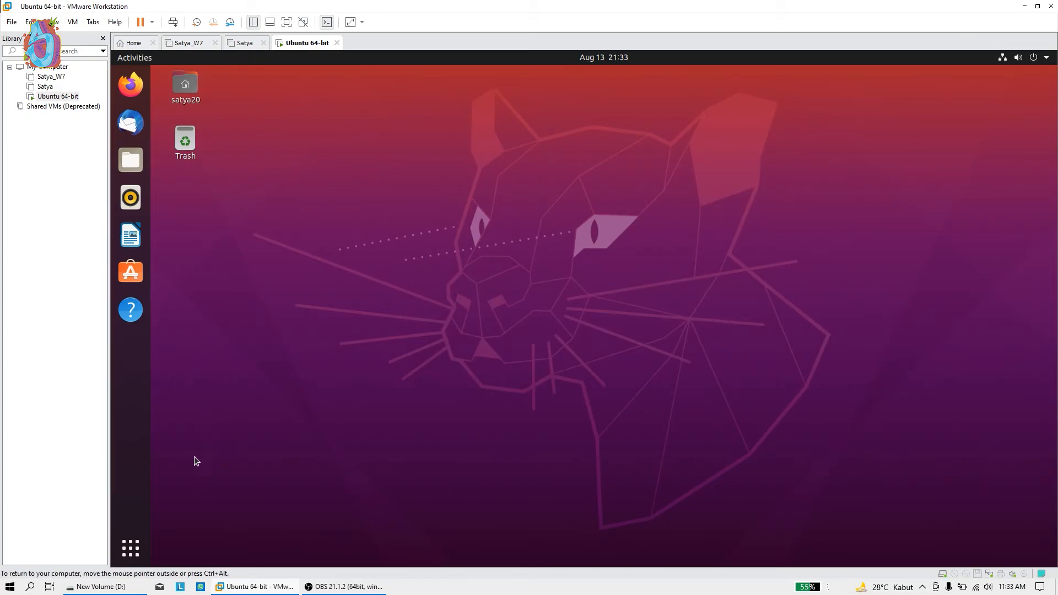
left_click(1034, 61)
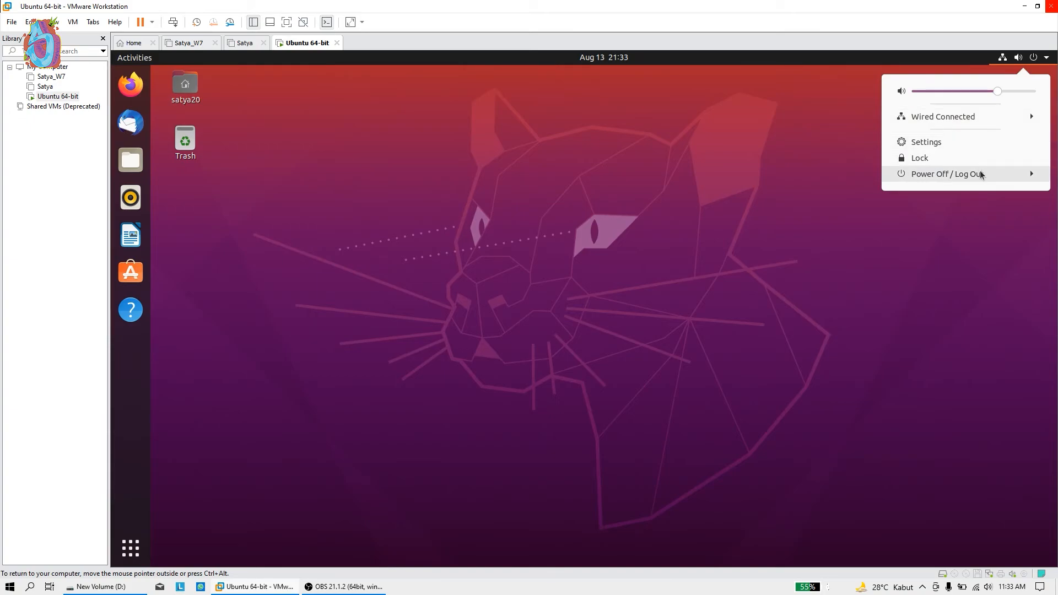
Choose Power Off from the system menu and confirm to shut down the Ubuntu guest
left_click(923, 174)
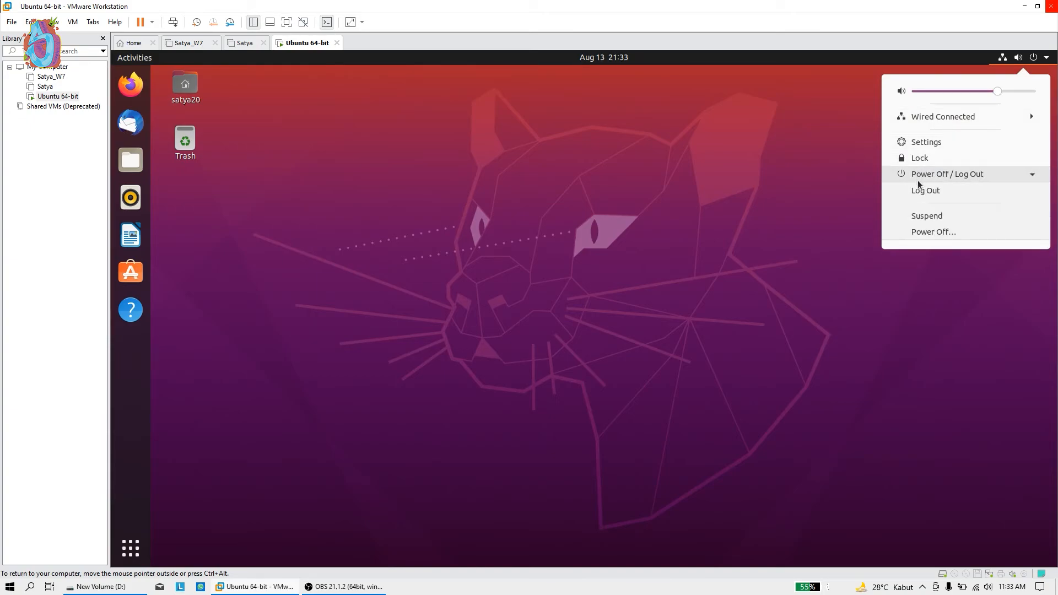
left_click(961, 232)
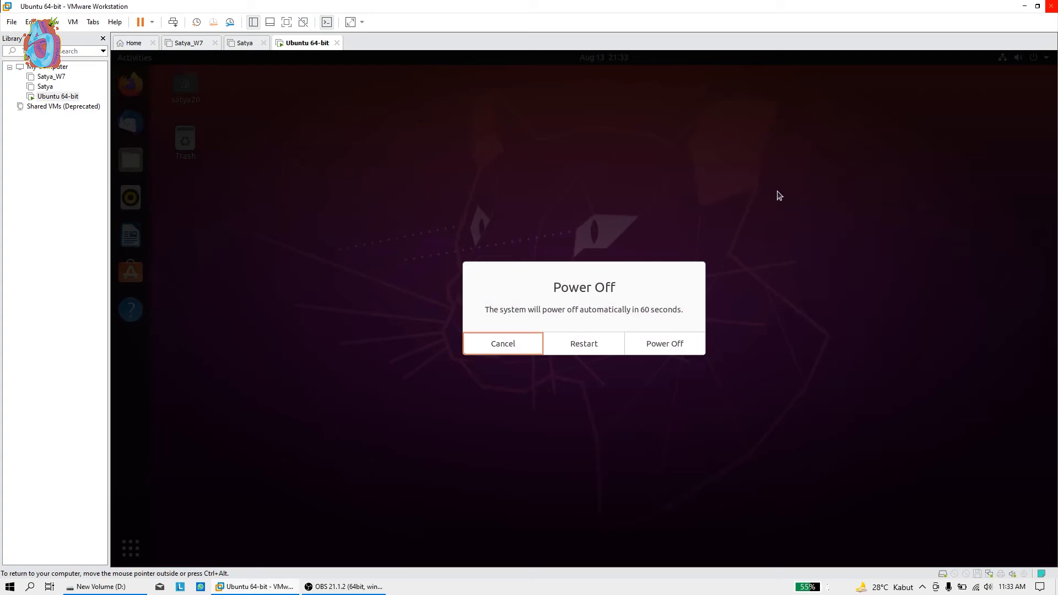
left_click(666, 345)
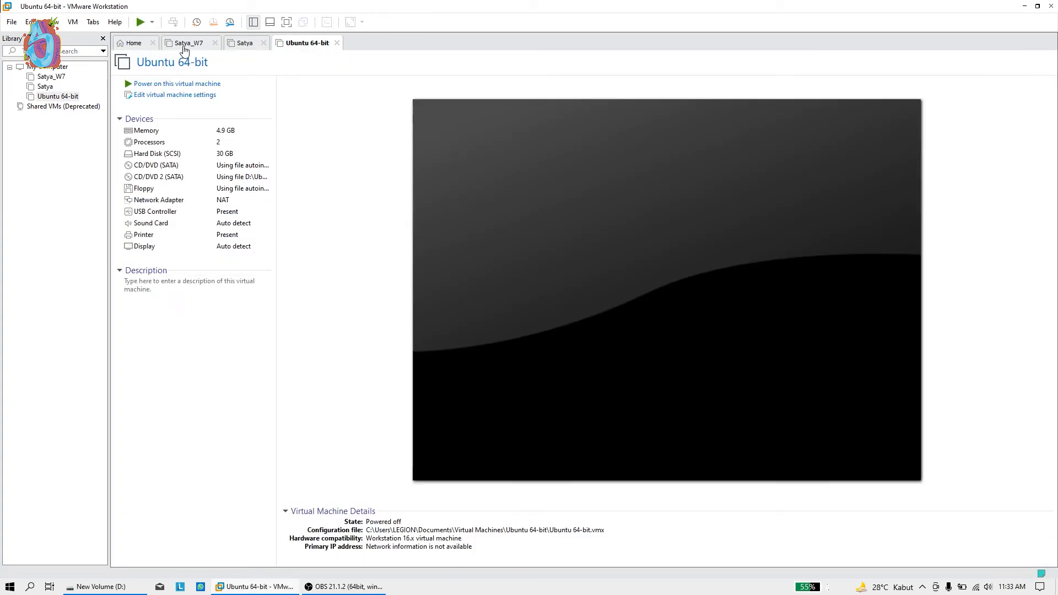
In the VM's hardware settings, set the CD/DVD (SATA) drive to Use ISO image file
left_click(181, 96)
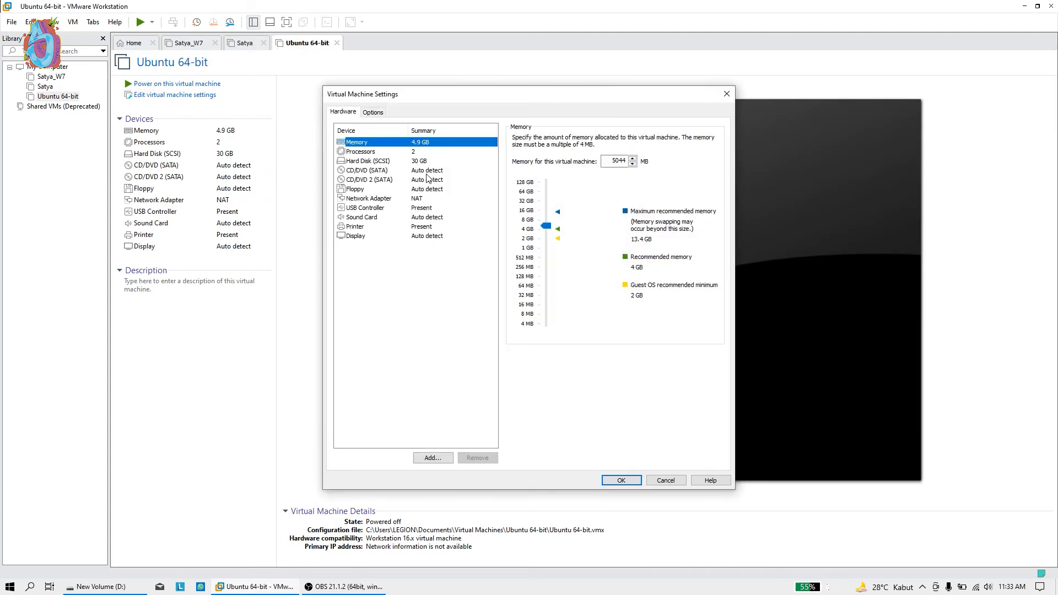
left_click(407, 180)
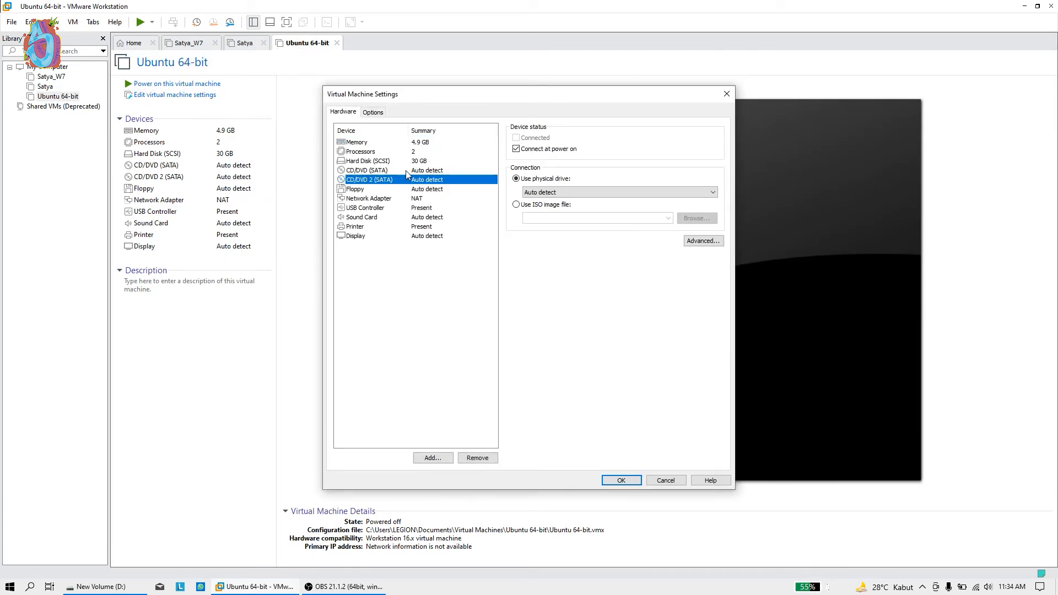
left_click(410, 171)
left_click(414, 180)
left_click(425, 163)
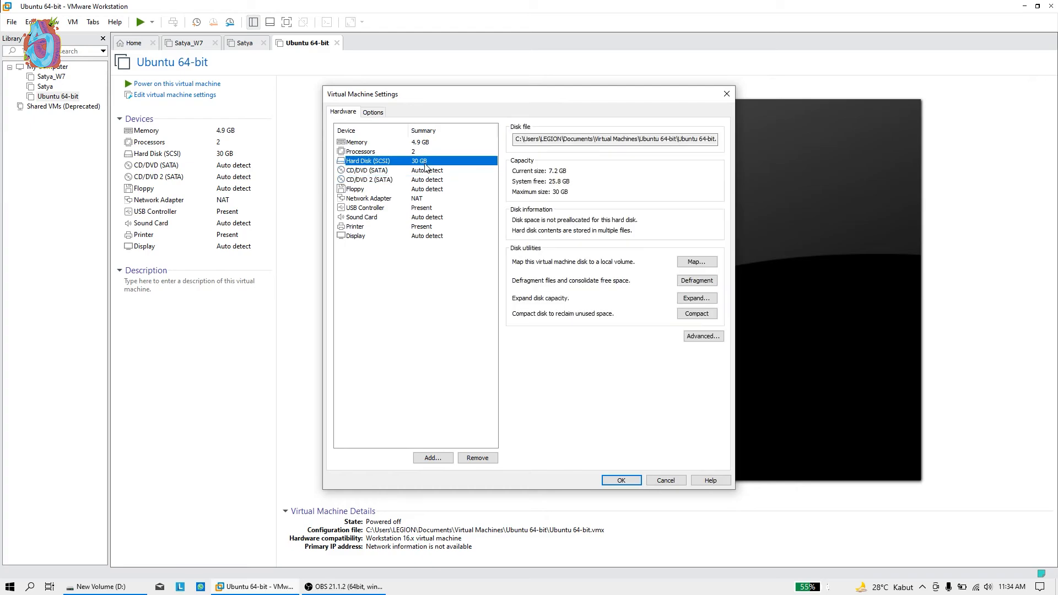
left_click(426, 171)
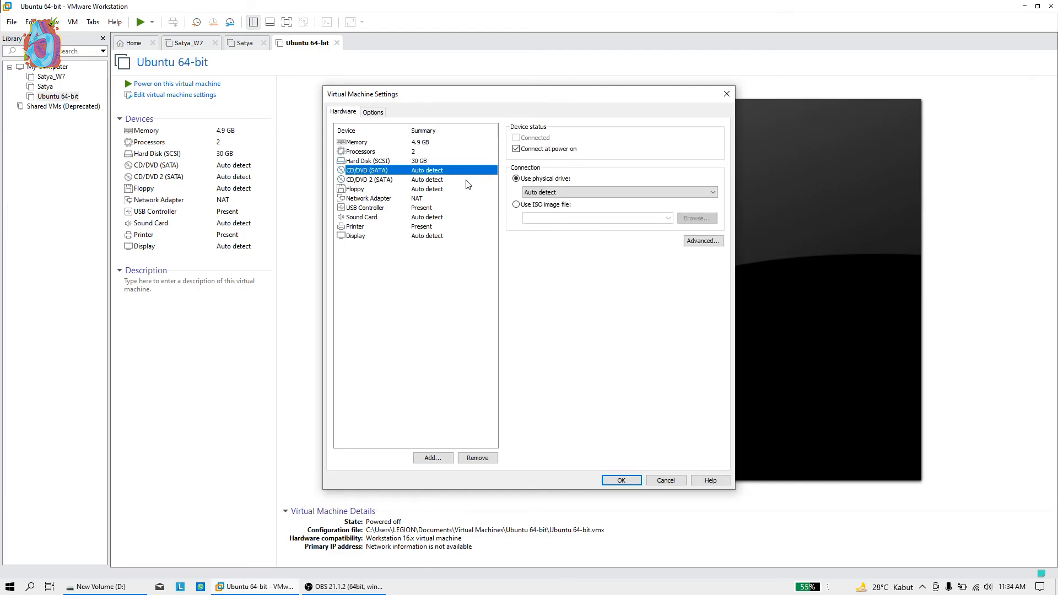
left_click(422, 181)
left_click(427, 171)
left_click(526, 204)
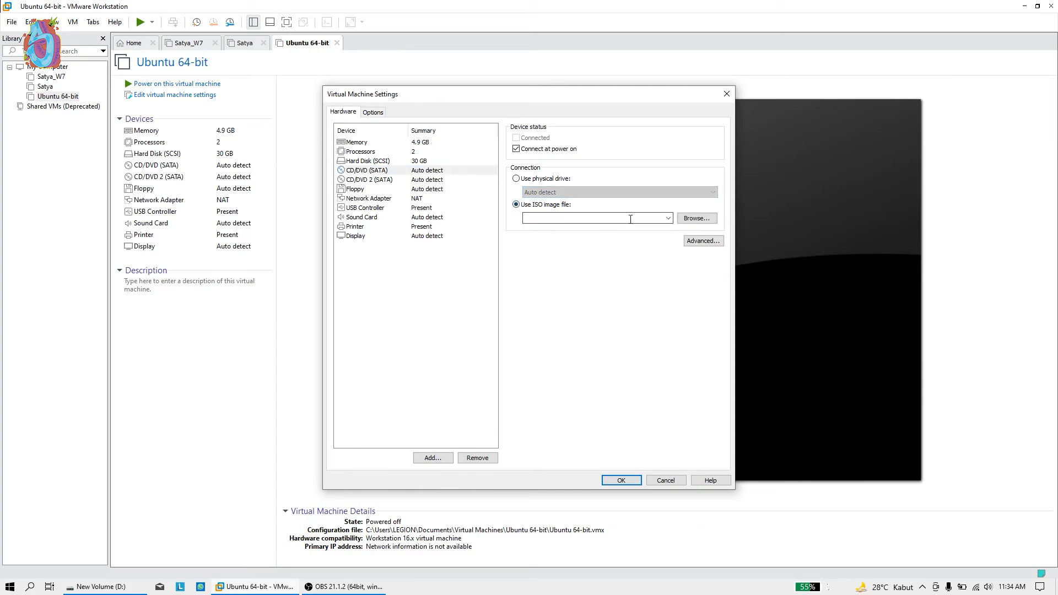
left_click(398, 181)
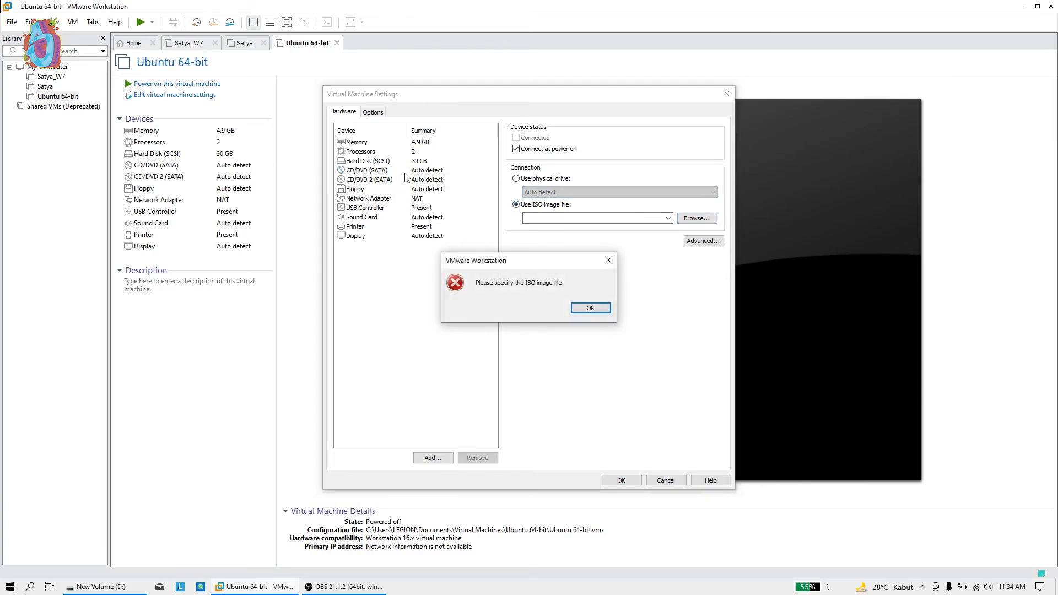
left_click(609, 260)
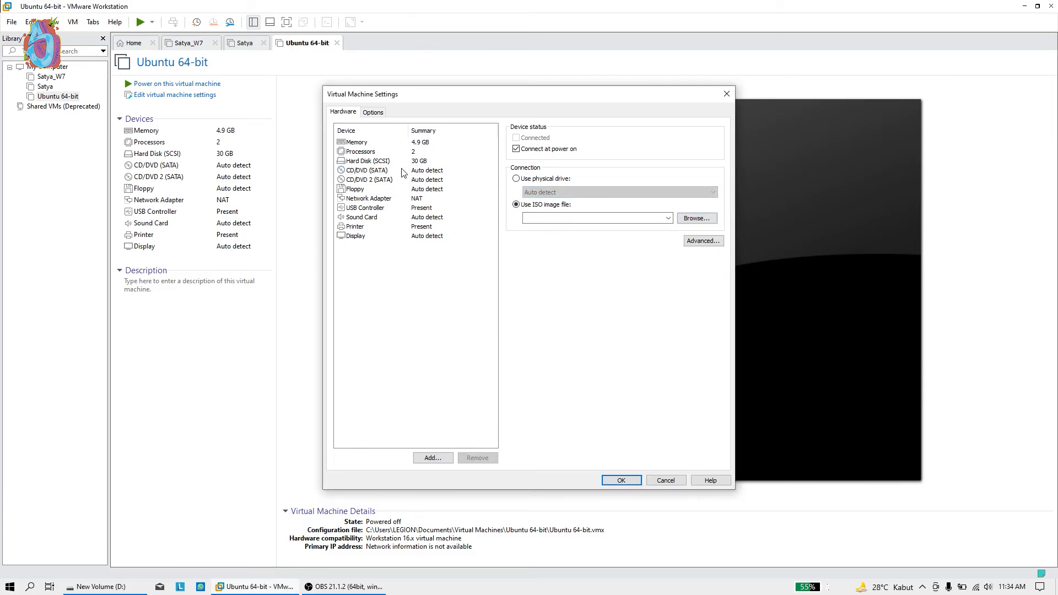
left_click(412, 171)
Browse to D:\Ubuntu 20 and select ubuntu-20.04.2.0-desktop-amd64.iso as the image
left_click(695, 219)
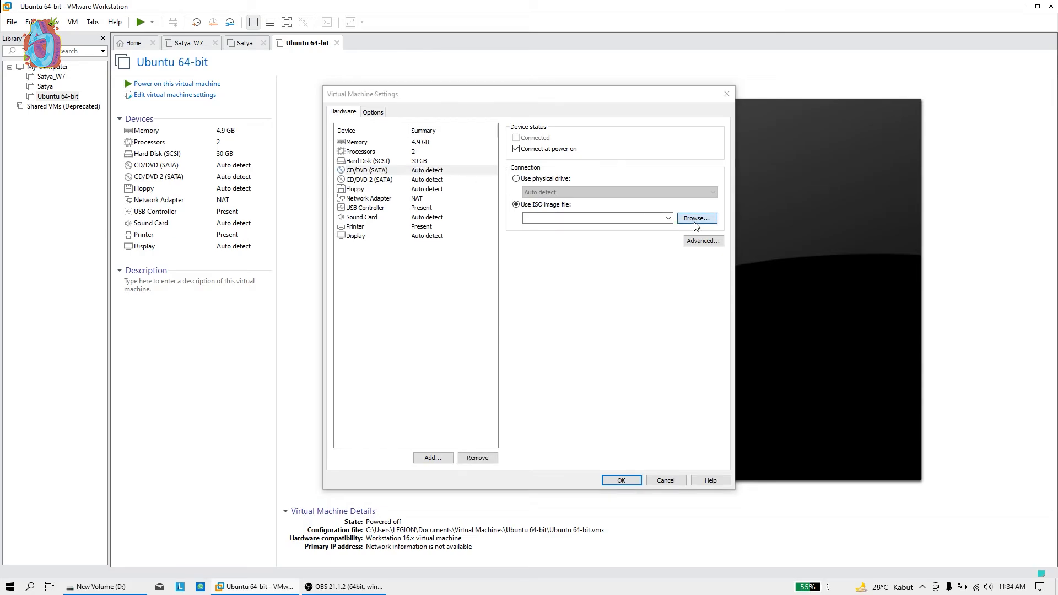
scroll(363, 267, "down", 1)
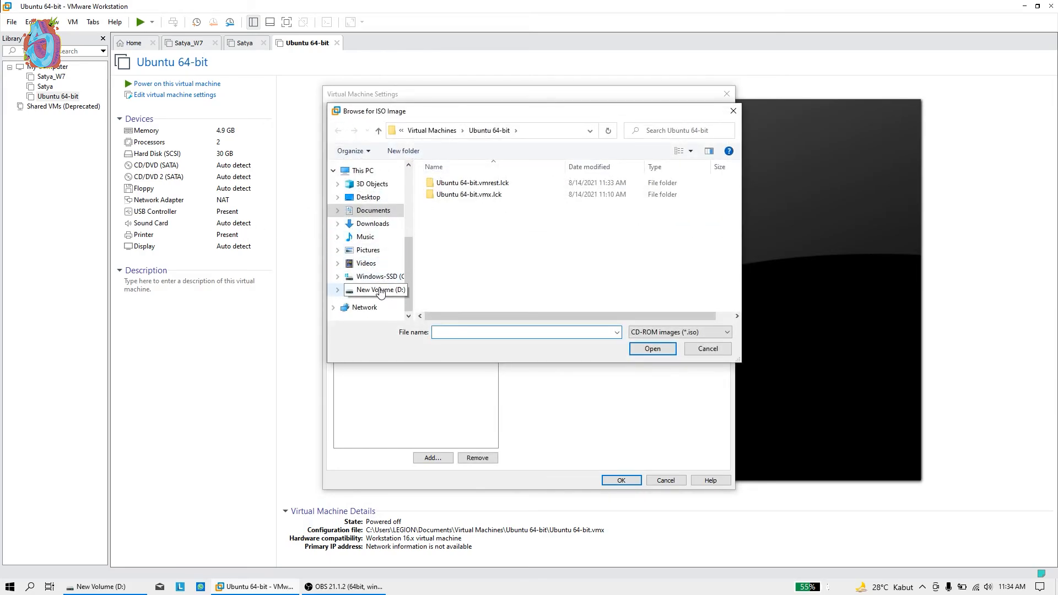
left_click(378, 290)
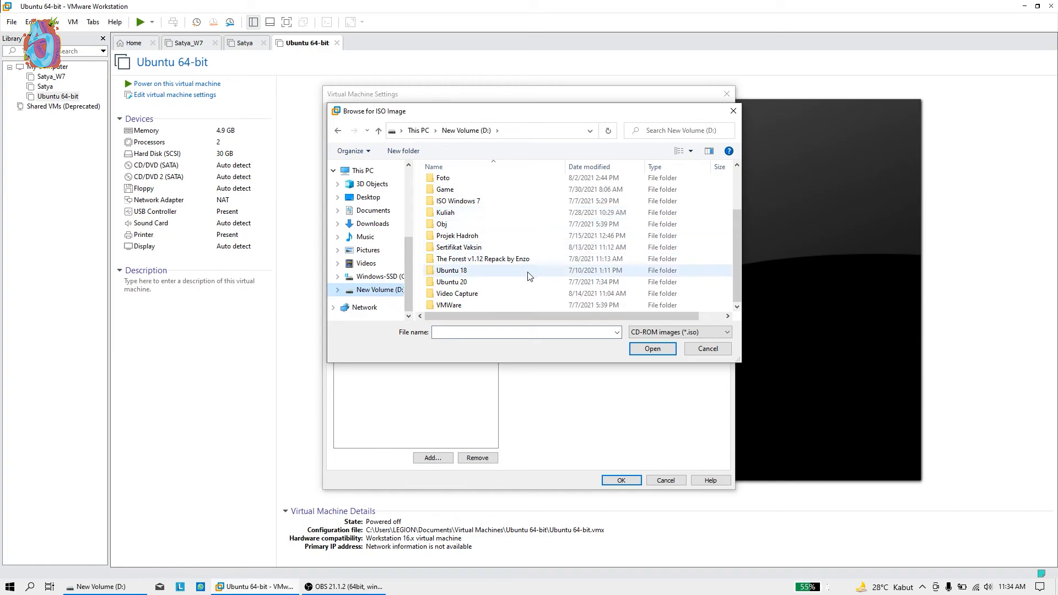
double_click(529, 282)
left_click(513, 183)
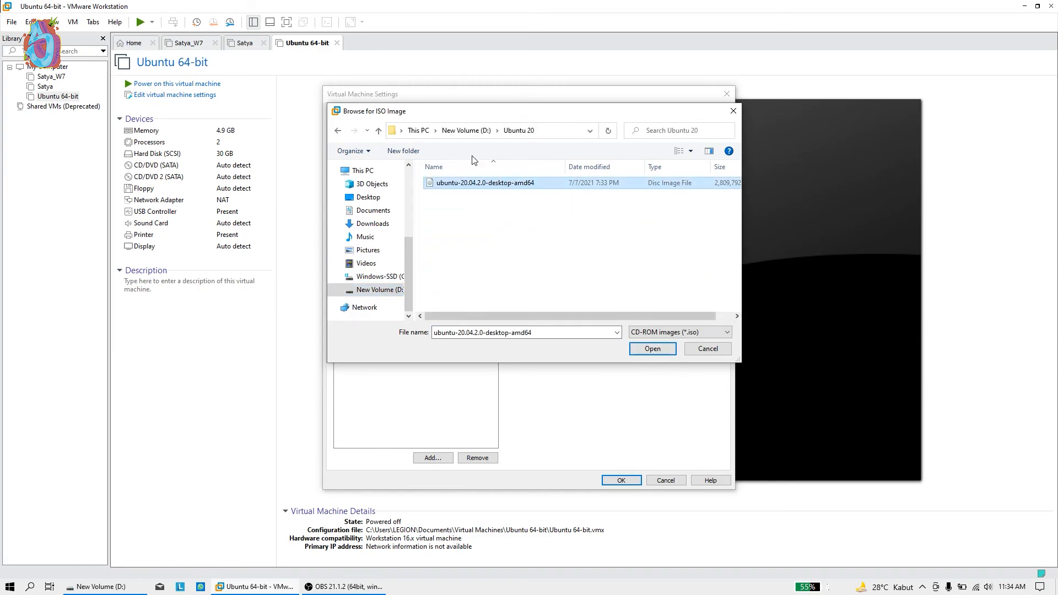
left_click(652, 349)
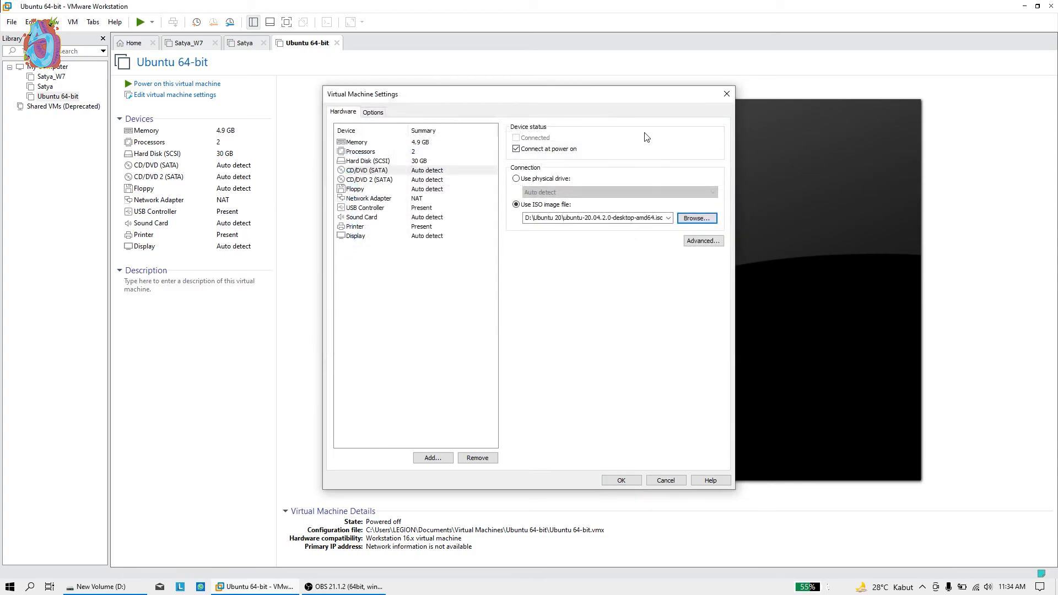
Save the ISO drive setting, power on the Ubuntu VM, and answer Yes to the sata0:1 prompt
left_click(620, 480)
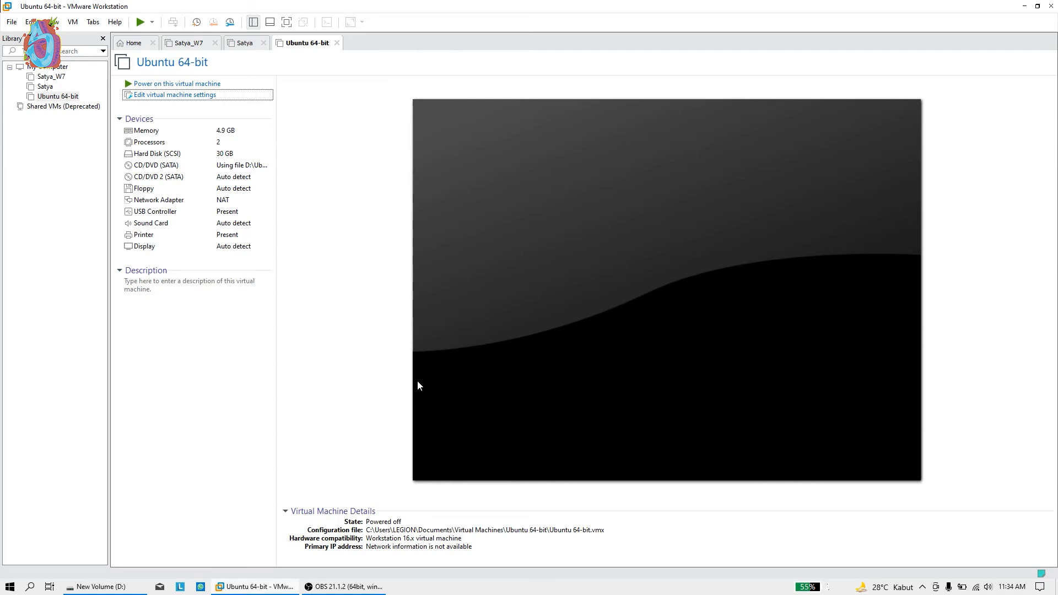
left_click(179, 84)
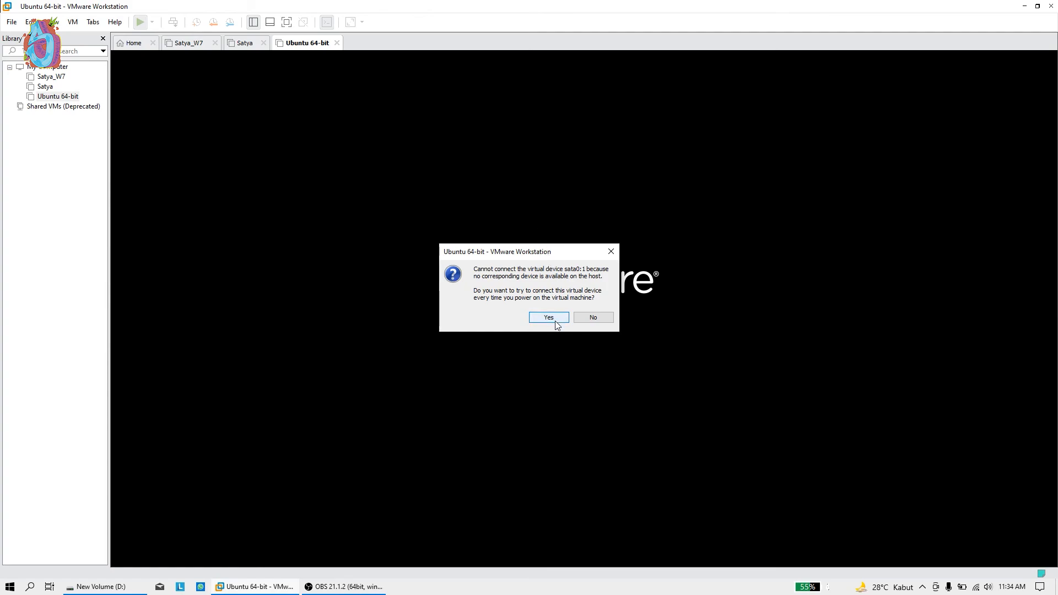
left_click(553, 322)
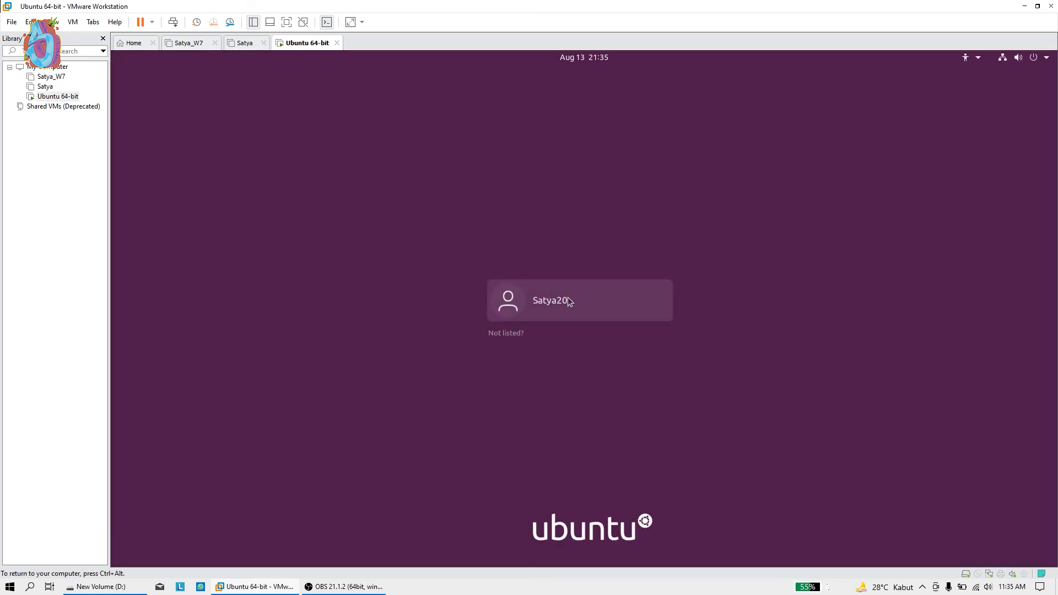
Select the user account on the Ubuntu login screen and submit the account password
left_click(570, 299)
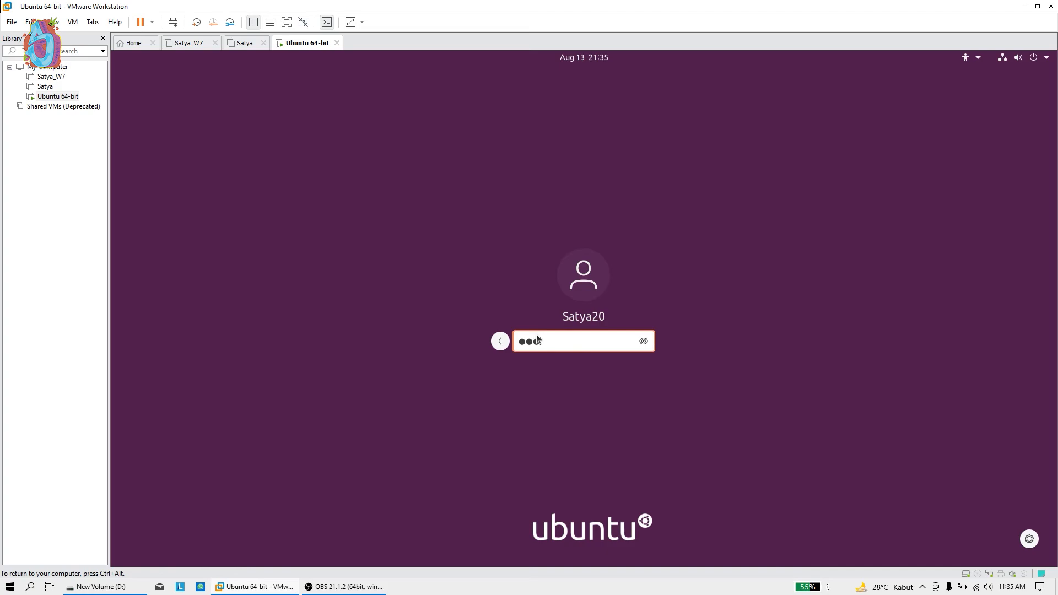
key("Return")
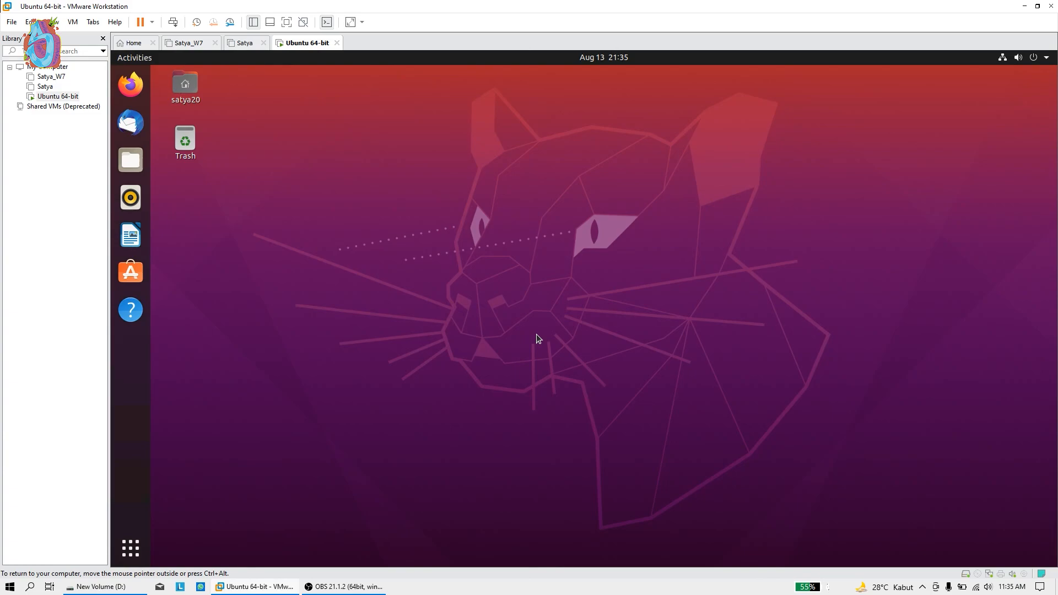
Open and close the Files home folder, then page through the Ubuntu app grid
left_click(130, 160)
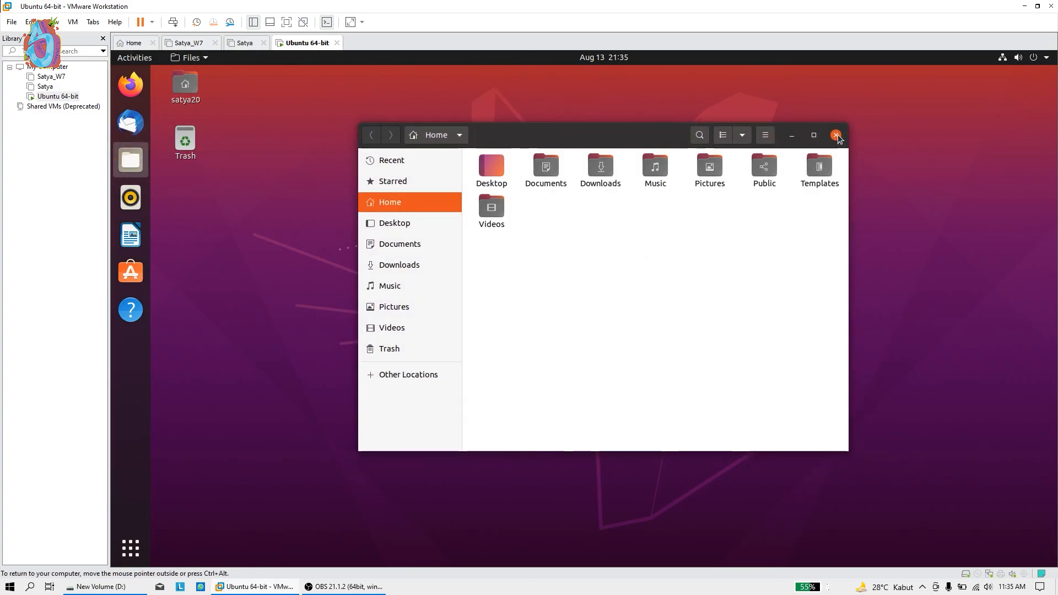
left_click(835, 135)
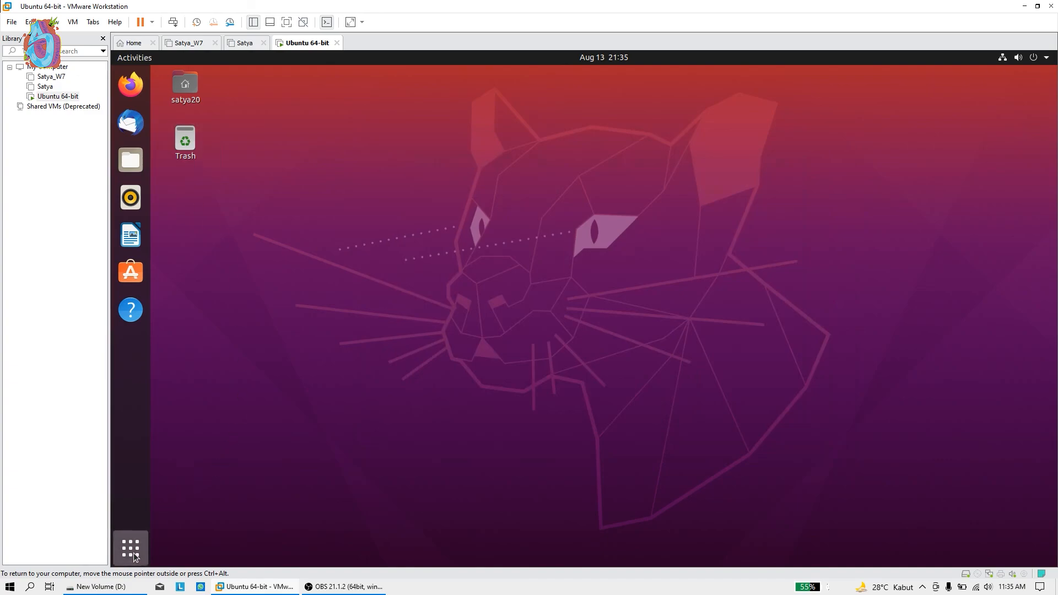
left_click(132, 550)
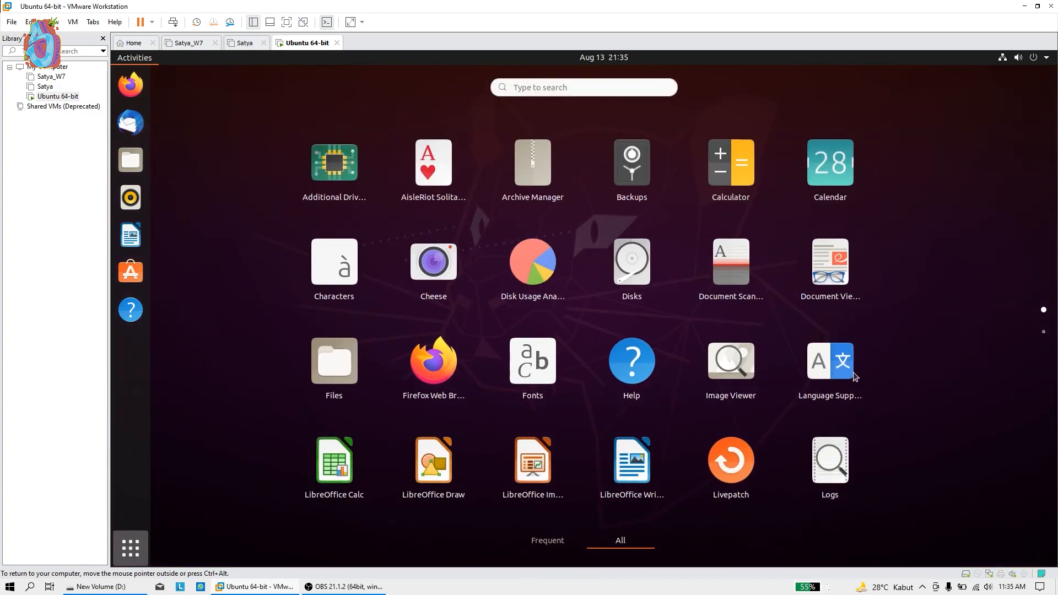
scroll(527, 277, "down", 1)
scroll(842, 253, "up", 1)
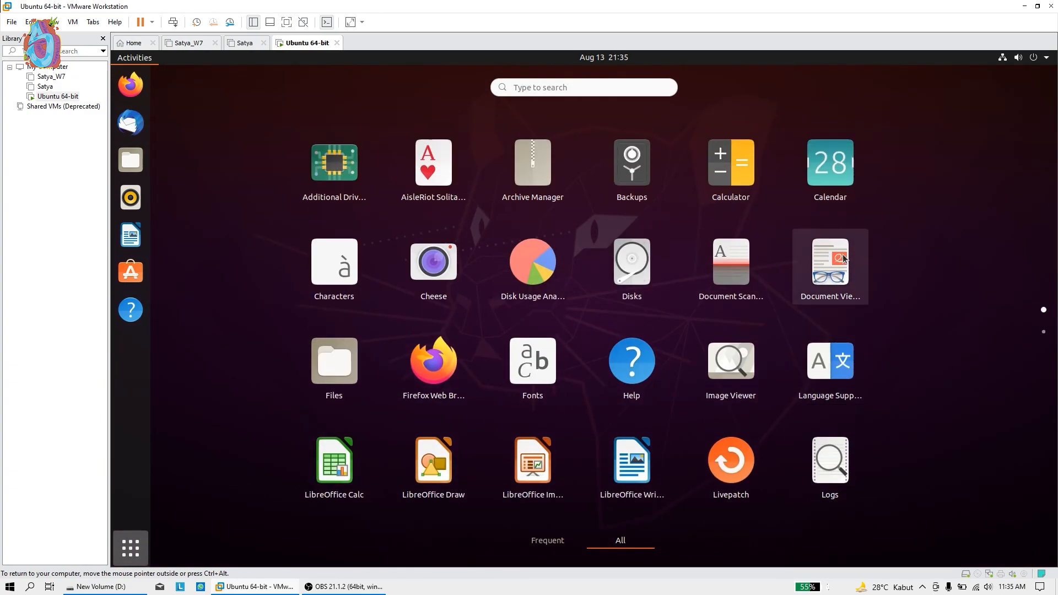
scroll(842, 256, "down", 1)
scroll(843, 266, "up", 1)
scroll(838, 265, "down", 1)
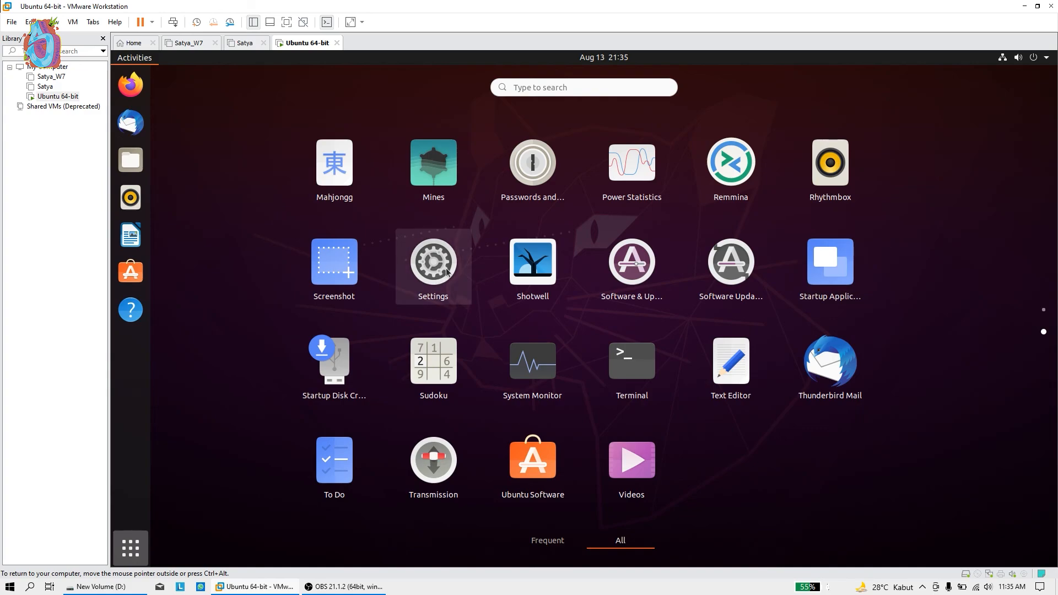
scroll(443, 273, "up", 1)
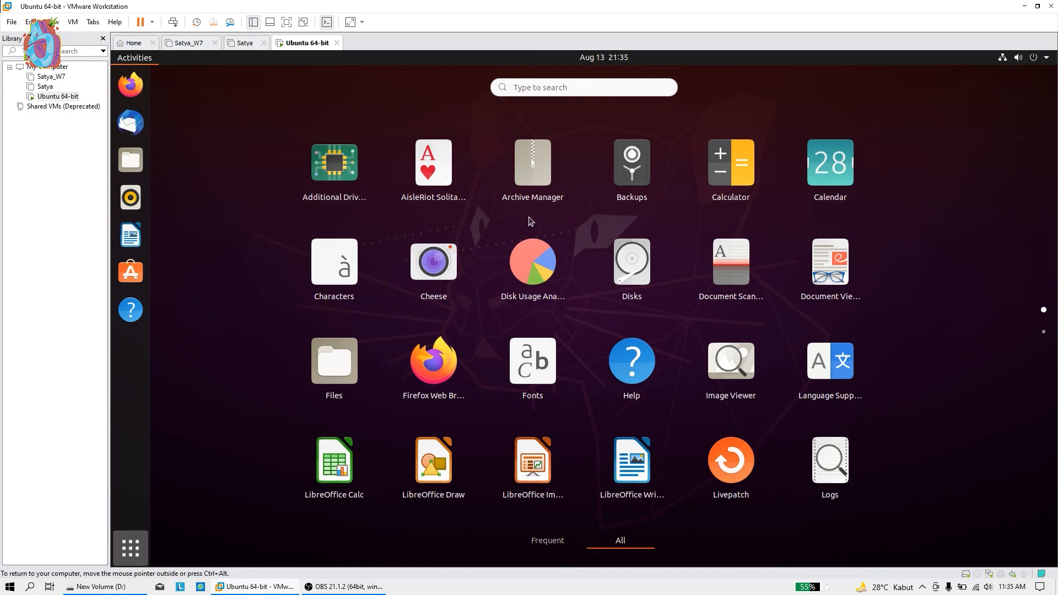
Toggle the app grid closed and open, ending back on the Ubuntu desktop
left_click(126, 549)
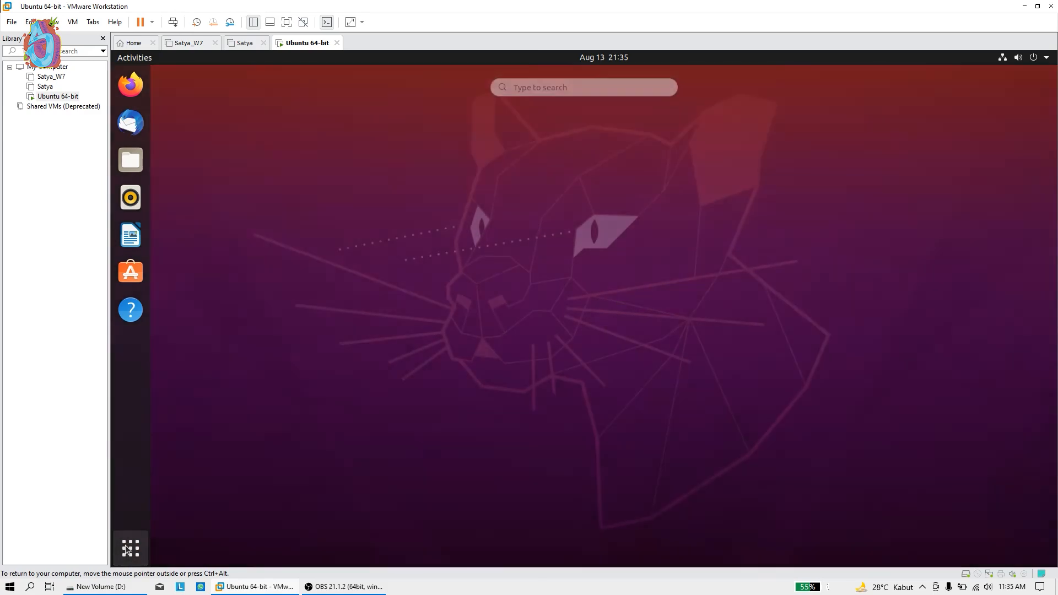
left_click(126, 550)
left_click(126, 550)
left_click(126, 550)
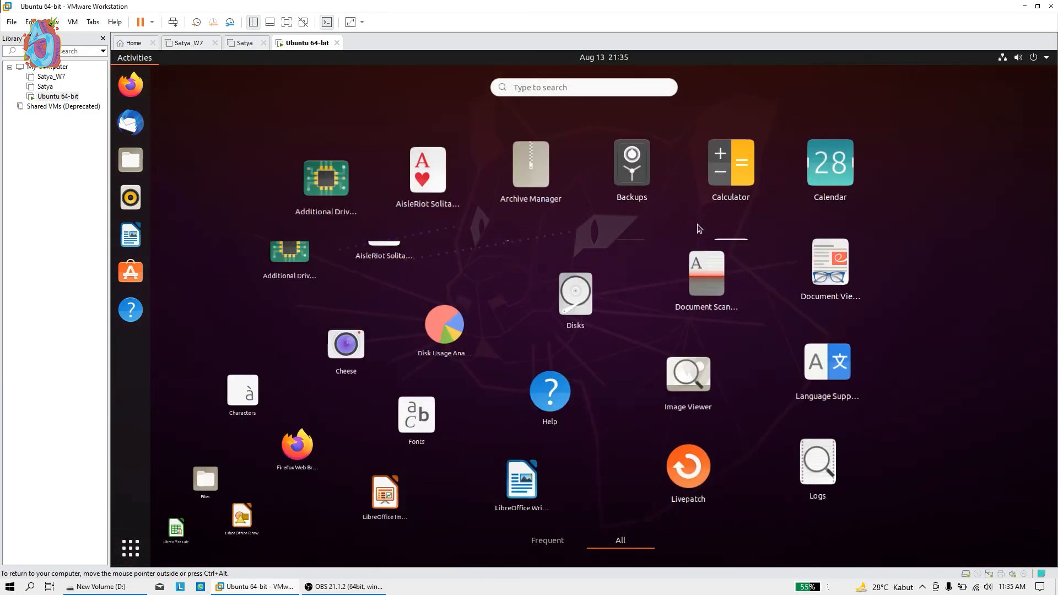
left_click(126, 550)
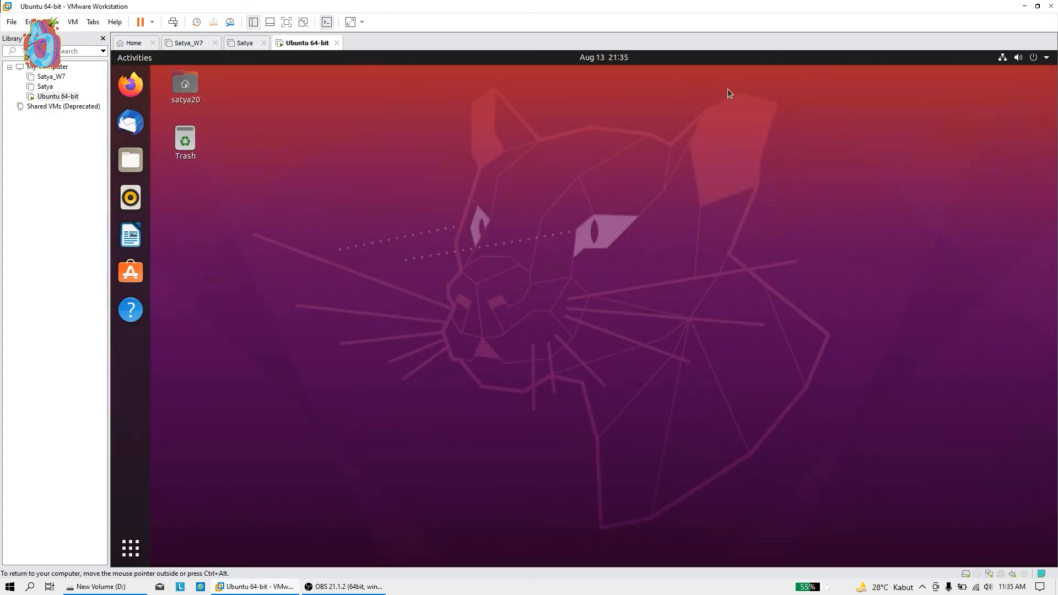
Open and dismiss the Ubuntu desktop context menu and the system menu
right_click(643, 139)
left_click(546, 176)
right_click(533, 178)
left_click(424, 257)
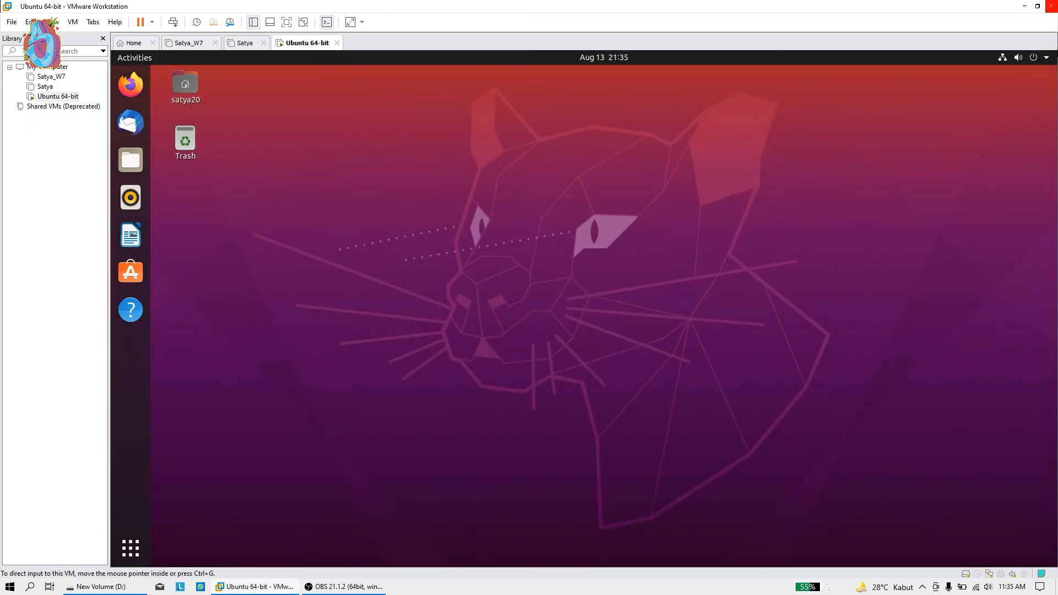
left_click(1032, 61)
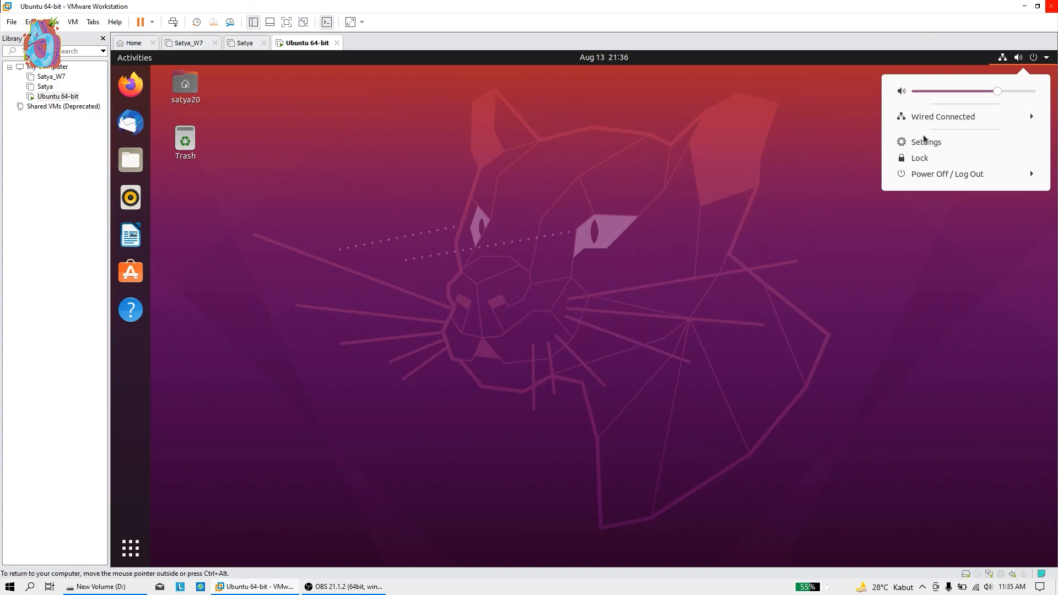
left_click(796, 170)
Minimize VMware, close the New Volume (D:) folder, and open the Windows desktop context menu
left_click(1024, 6)
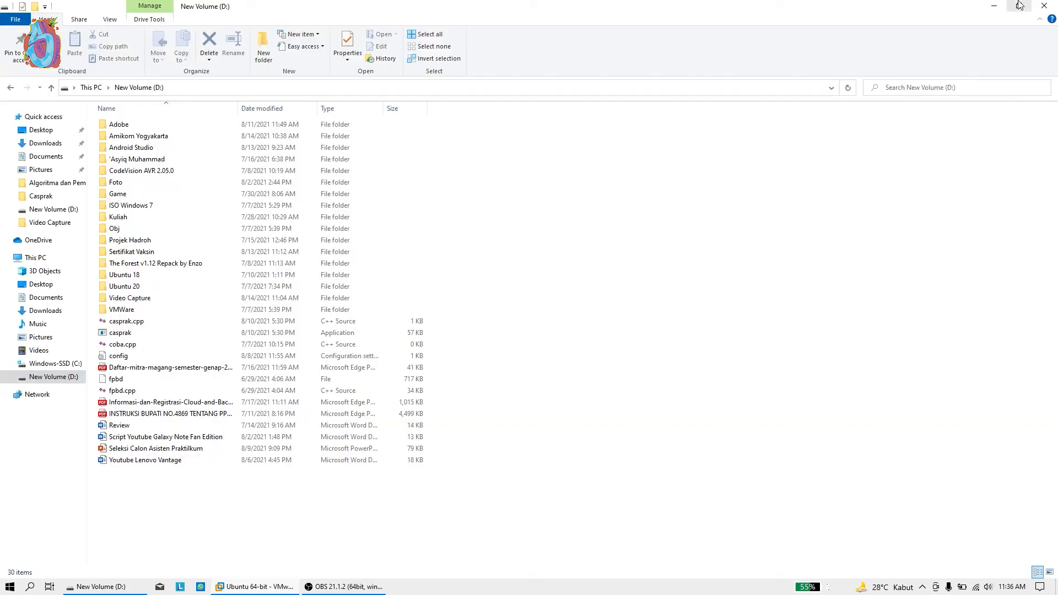
left_click(1045, 6)
right_click(523, 97)
mouse_move(547, 123)
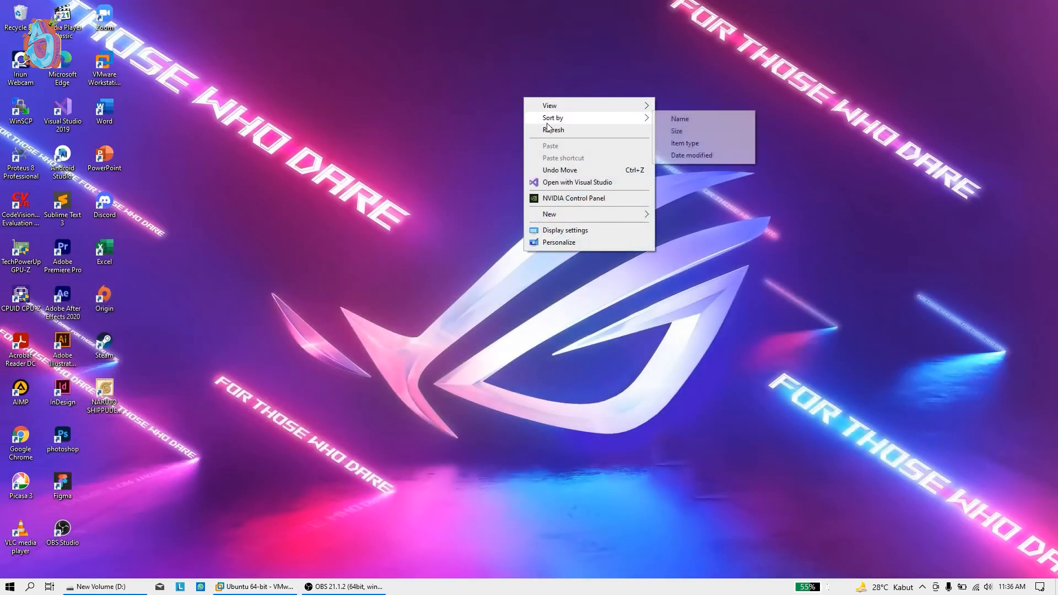